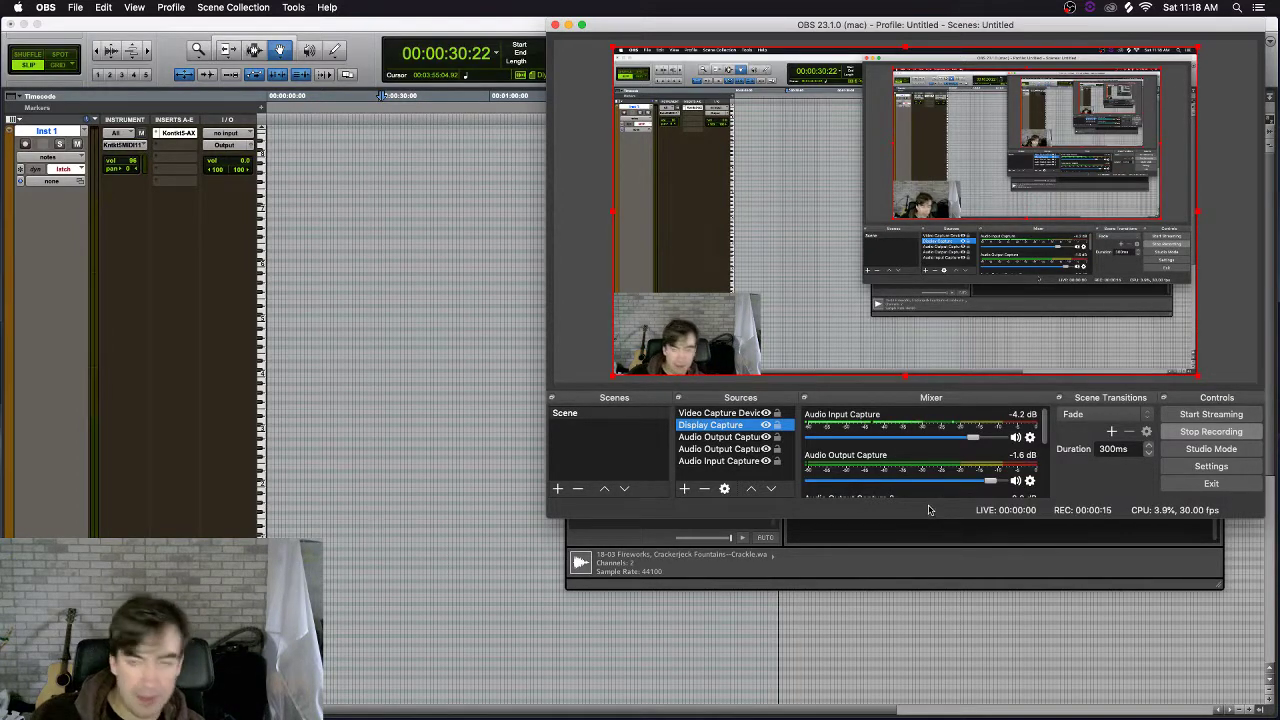
Switch to Pro Tools and load the 18-03 Fireworks sample from the Kontakt file browser into the empty rack.
click(815, 570)
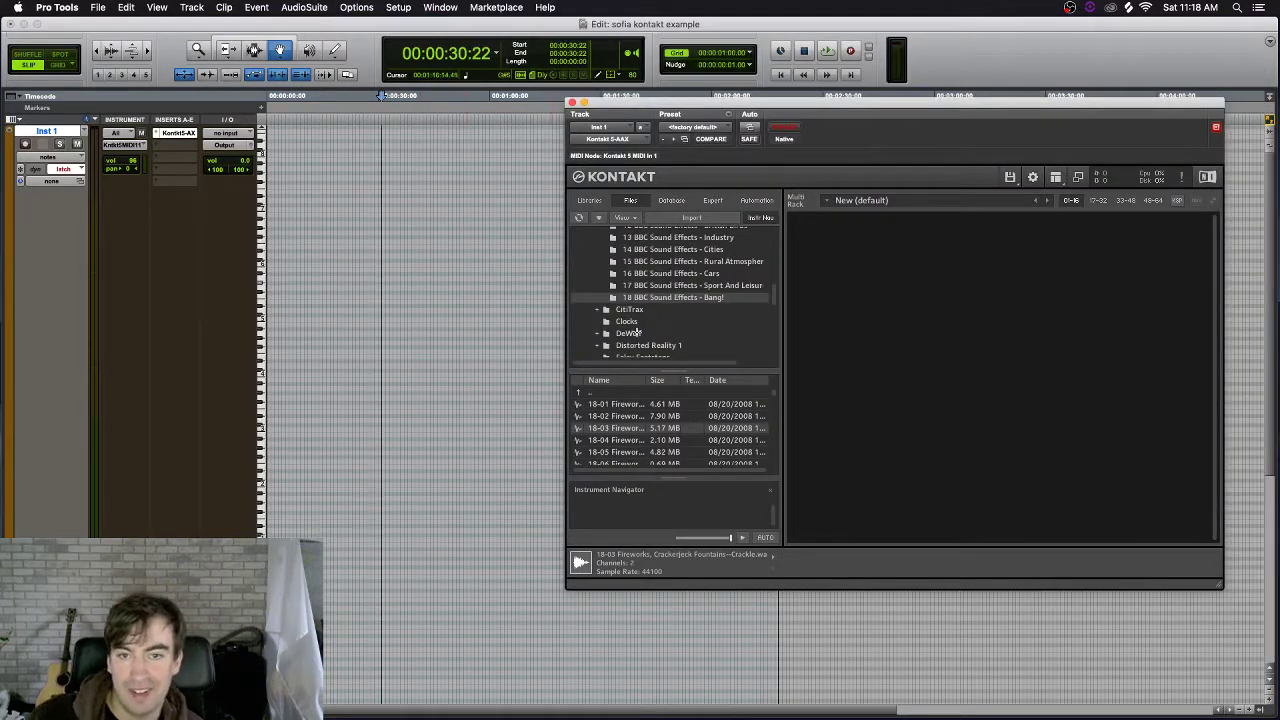
drag(620, 428, 916, 358)
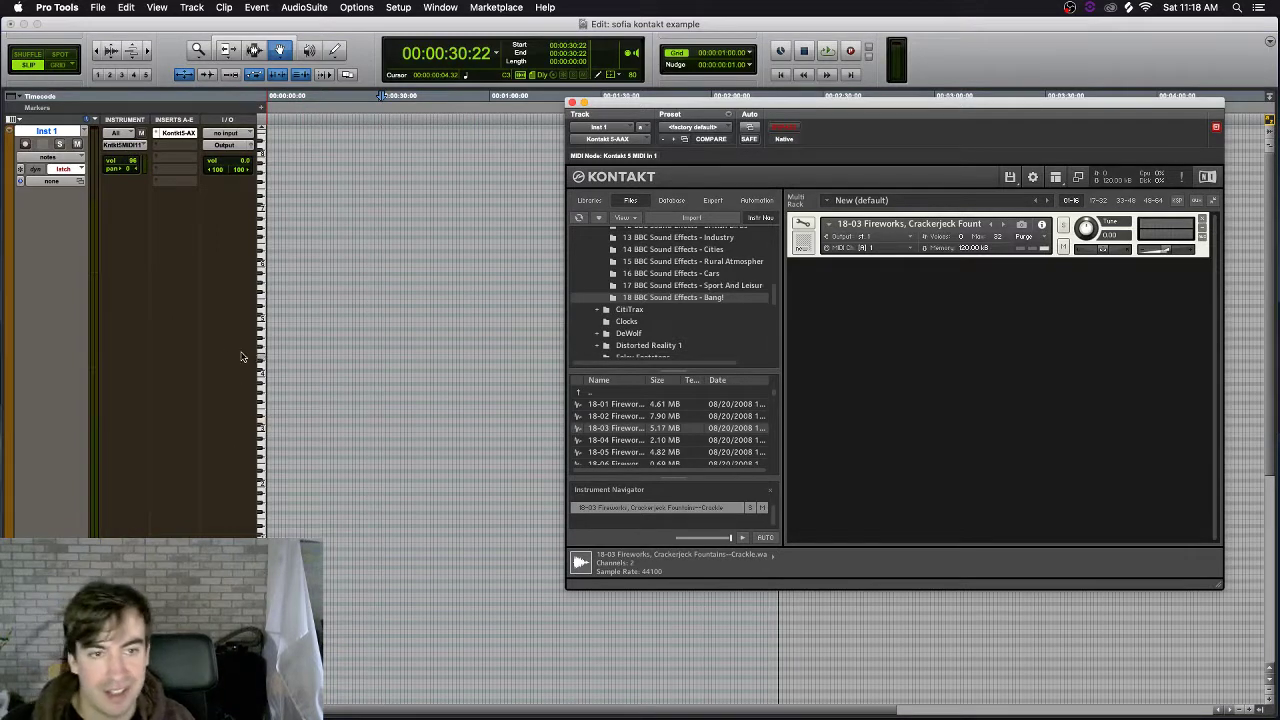
Draw a C3 note at the start of the Inst 1 track and extend it to a length of over six minutes.
key(F9)
key(F10)
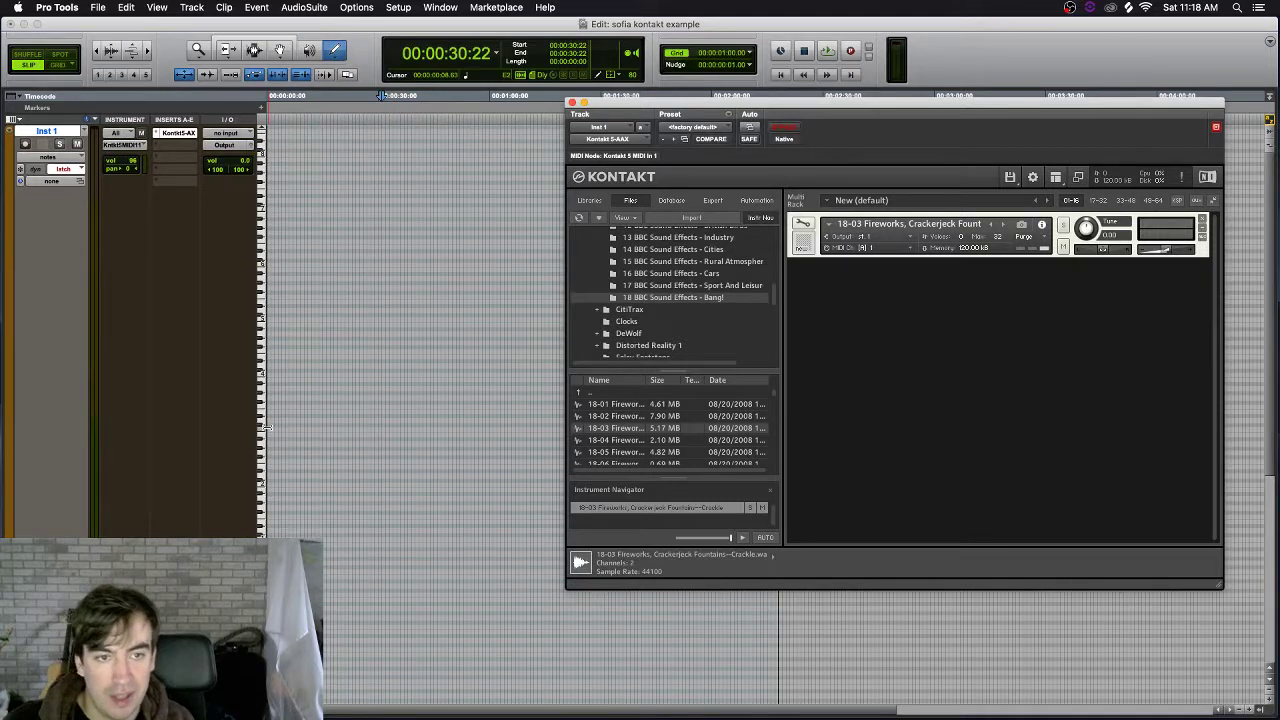
click(271, 426)
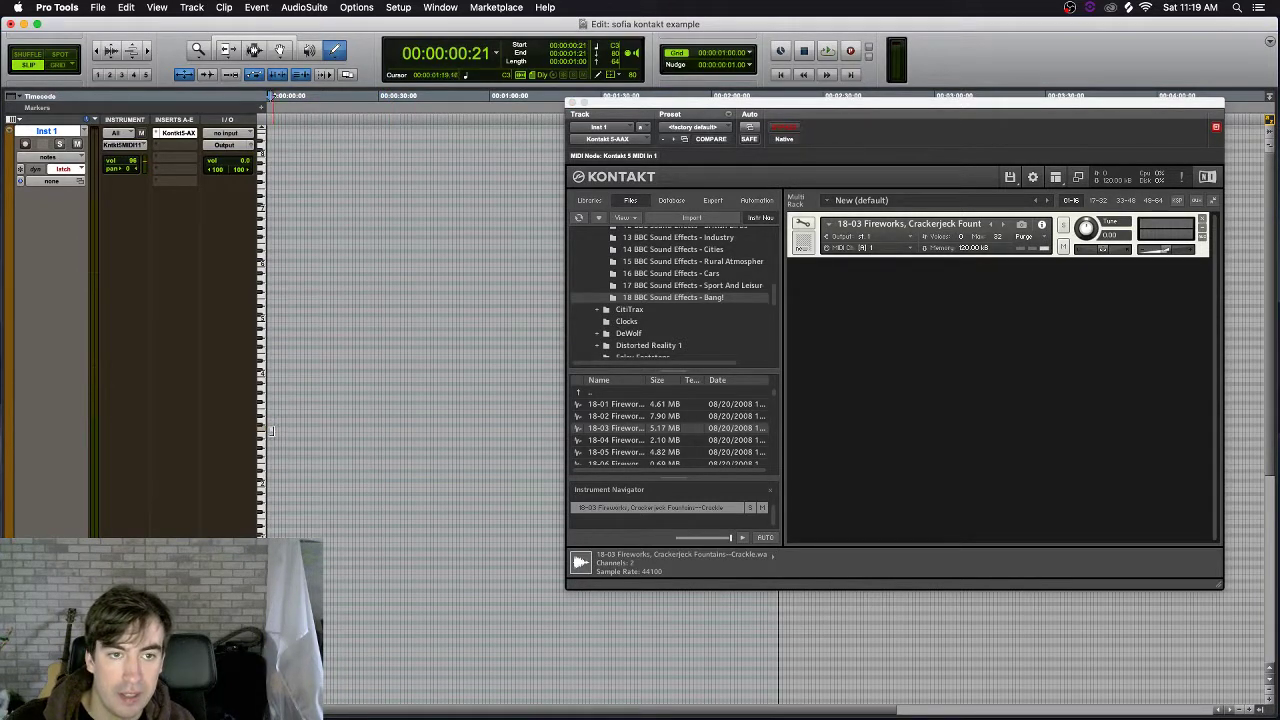
drag(271, 430, 470, 431)
key(F8)
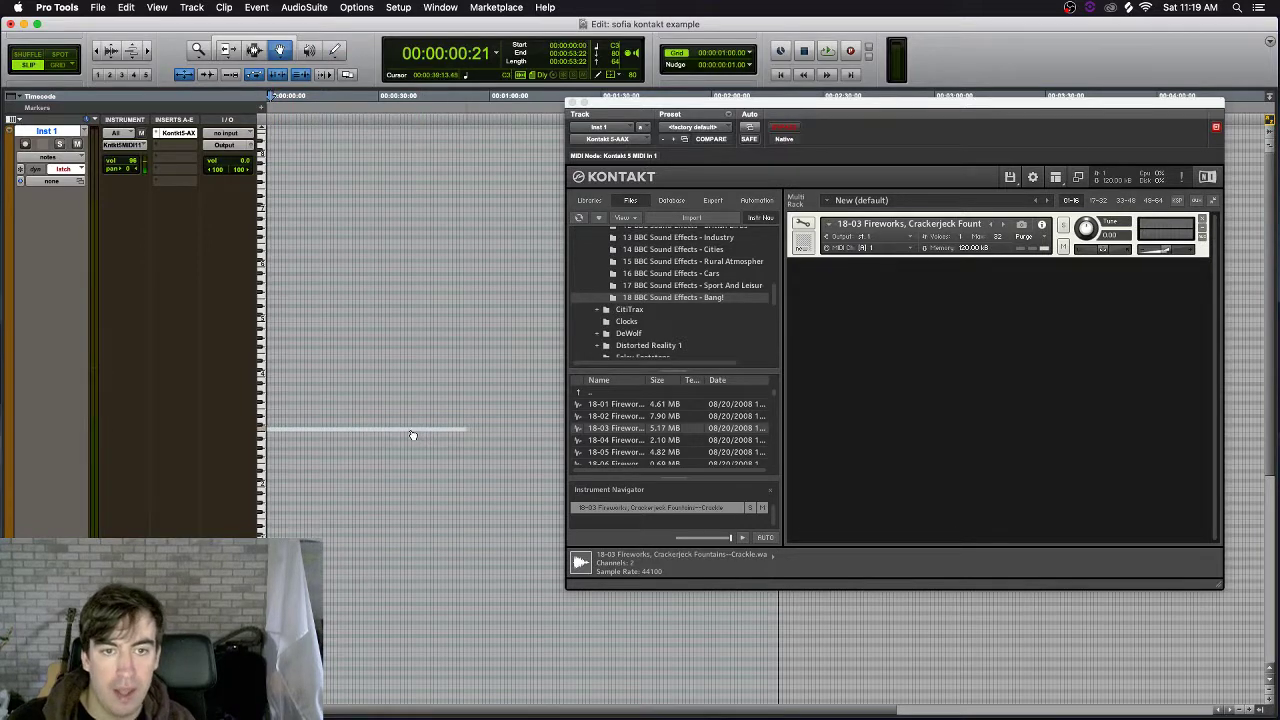
key(Return)
key(F6)
drag(460, 431, 1275, 467)
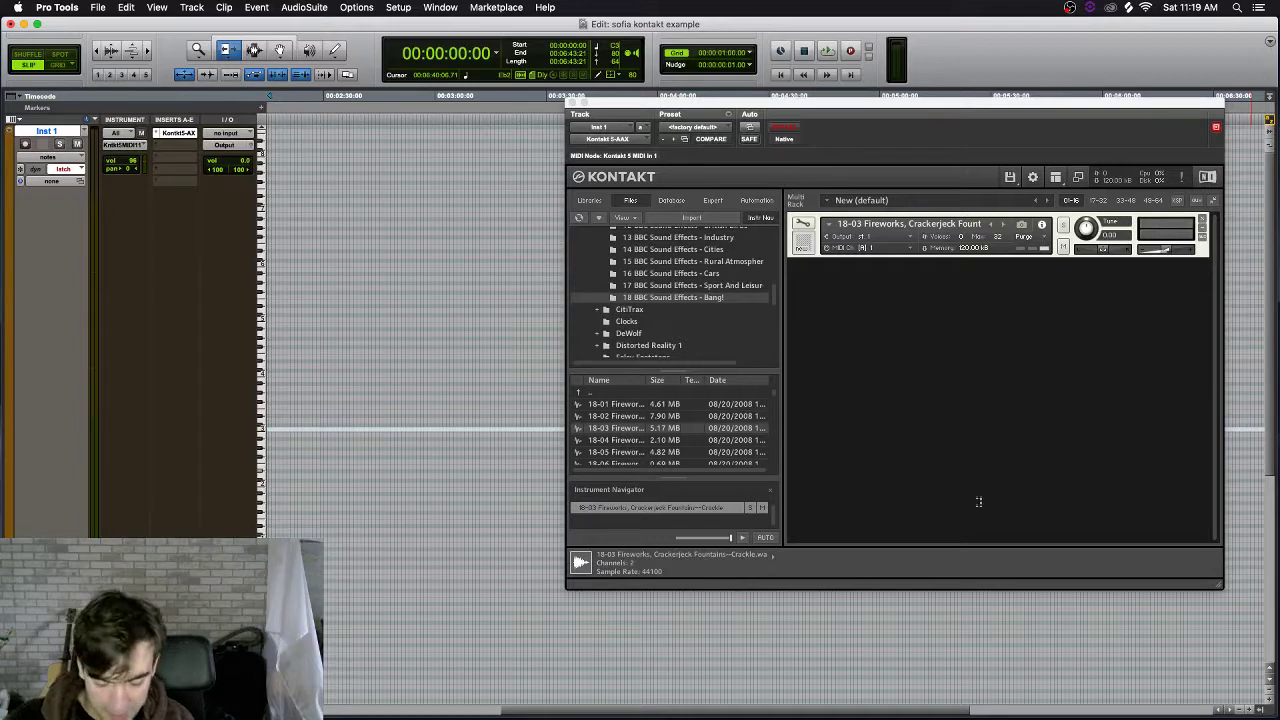
Play the start of the C3 note to audition the fireworks sample.
key(F7)
click(334, 425)
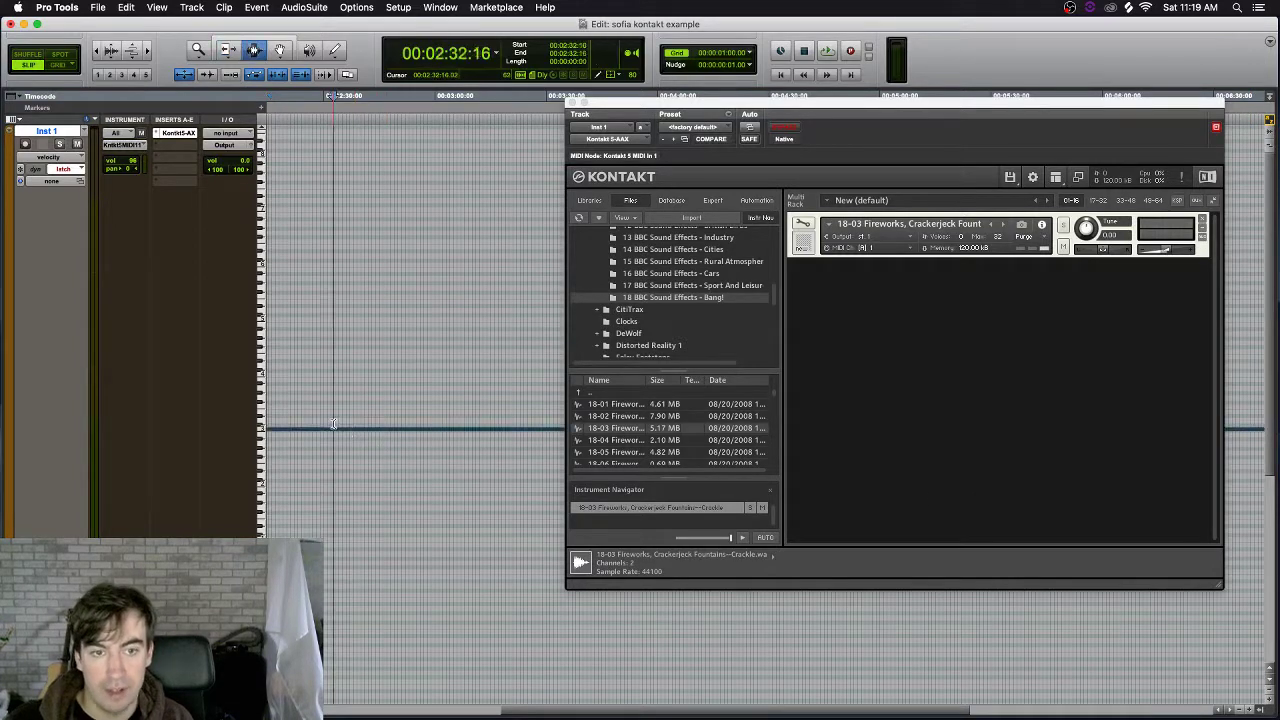
key(super+bracketleft)
key(super+bracketleft)
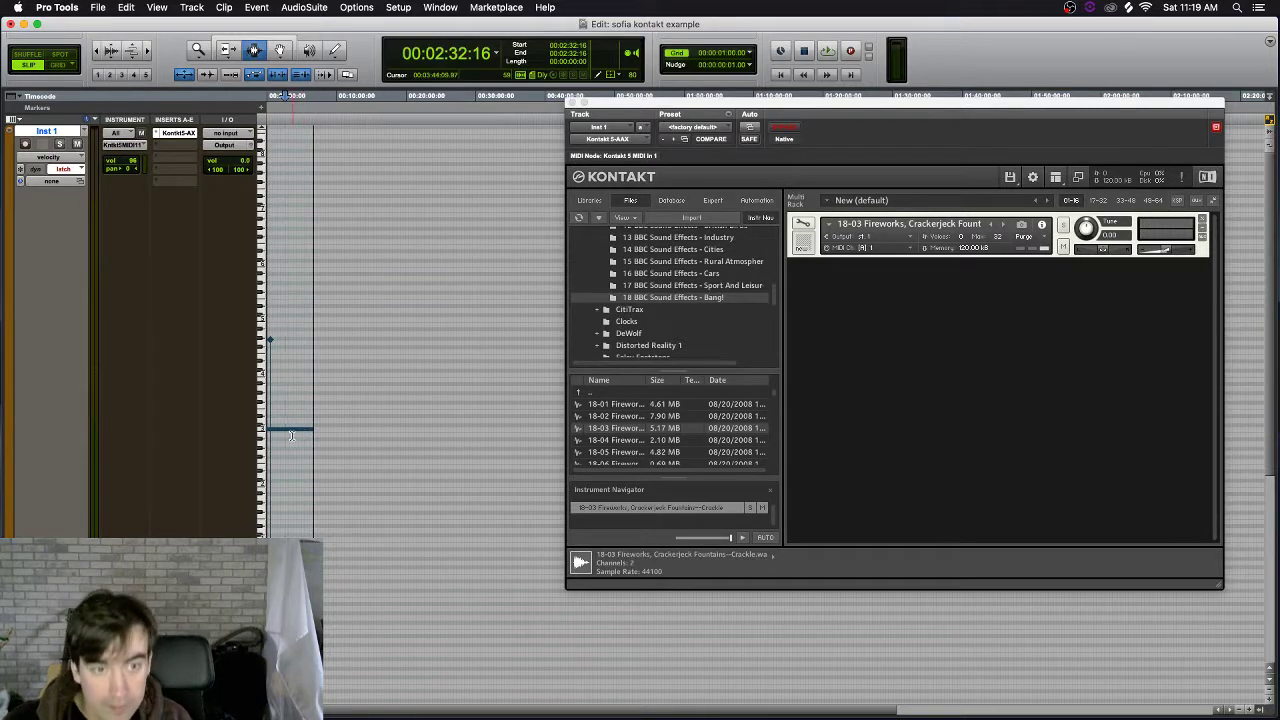
click(276, 430)
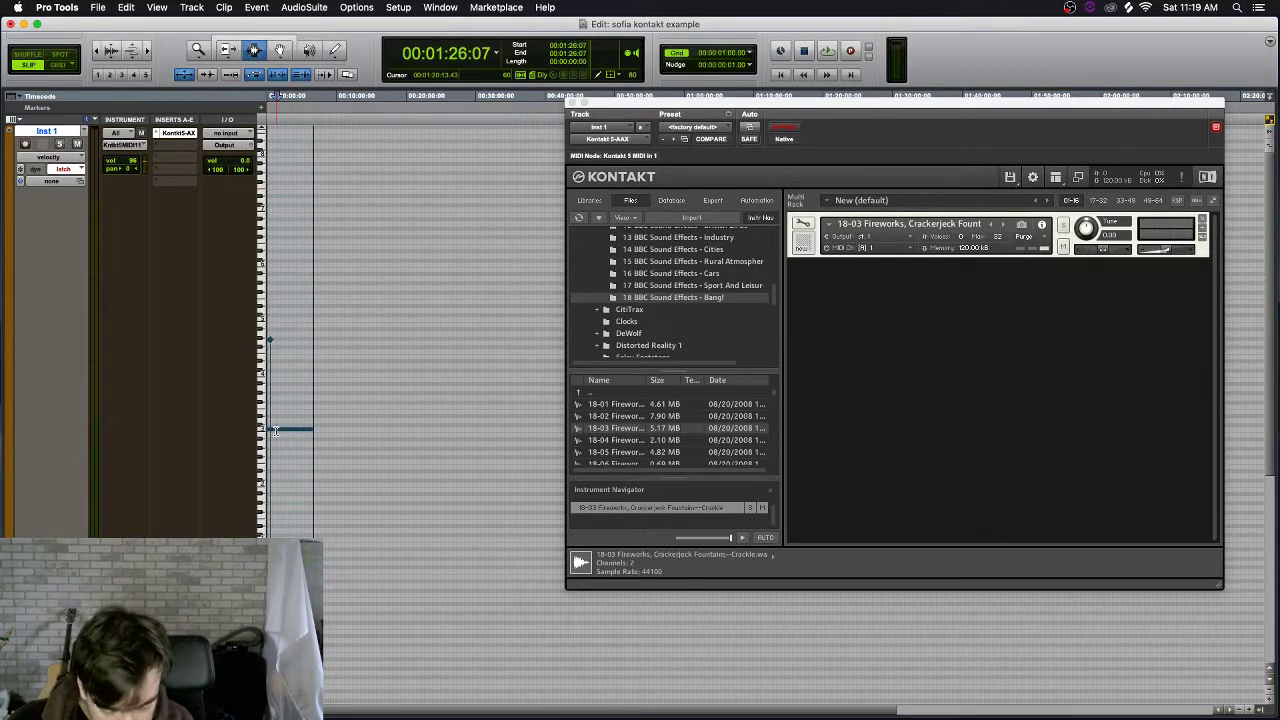
key(super+bracketright)
key(super+bracketright)
key(super+bracketright)
key(super+bracketright)
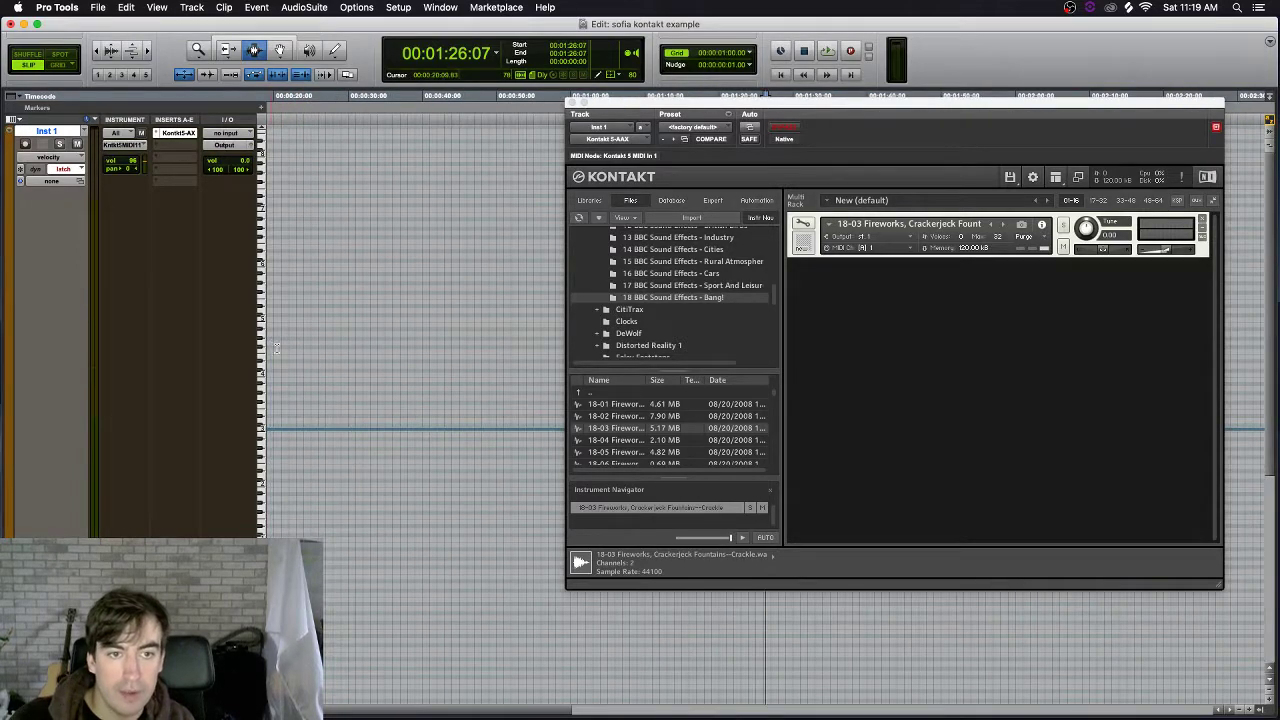
scroll(300, 380, left, 3)
key(space)
key(space)
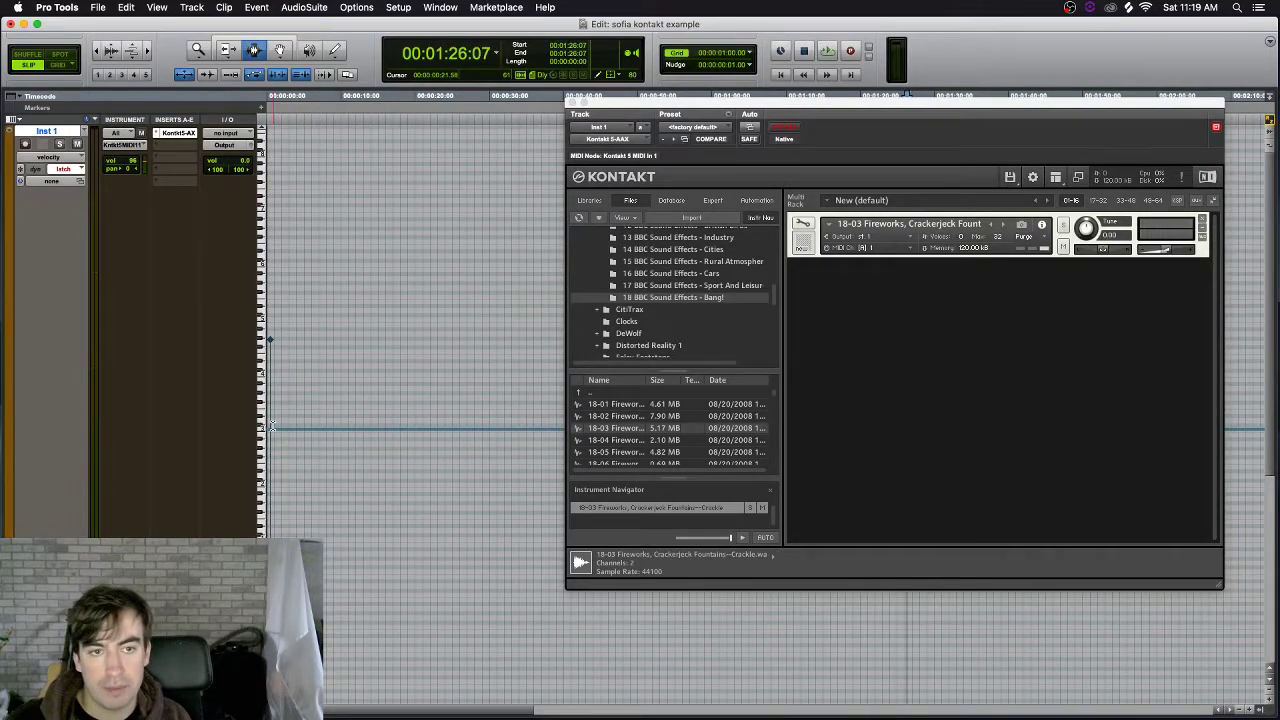
key(Return)
key(space)
key(space)
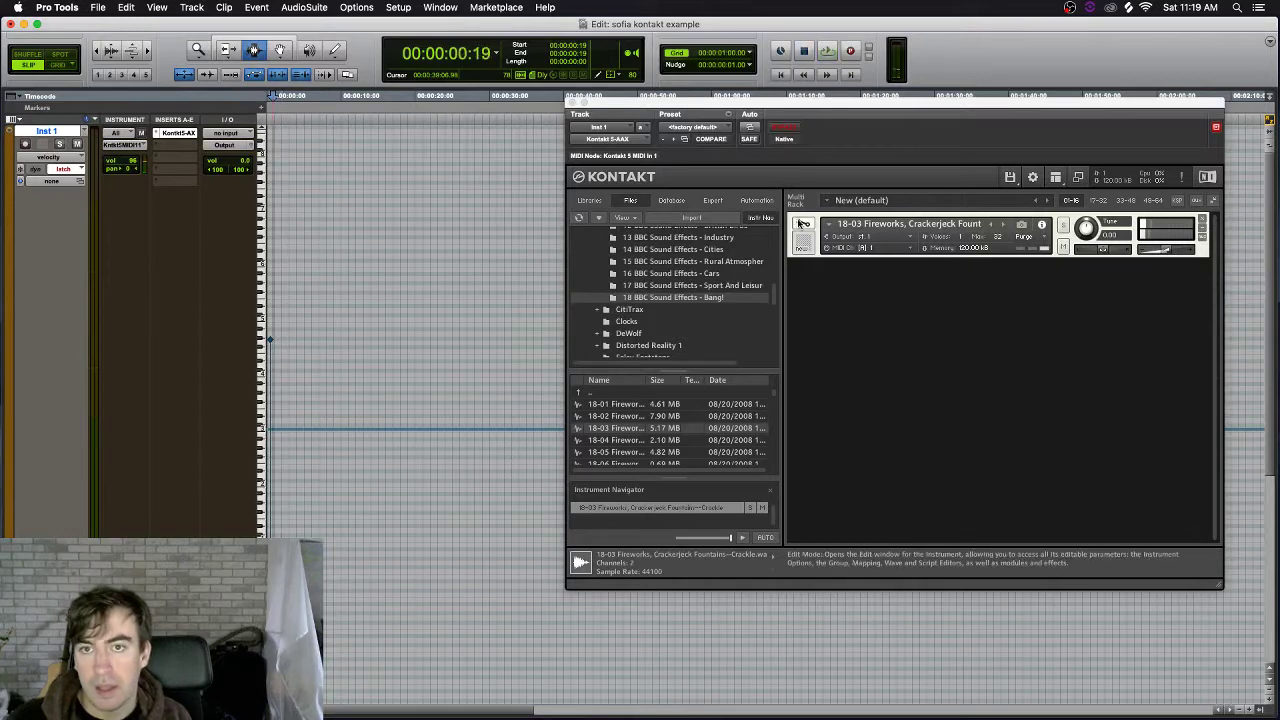
Open the instrument's Wave Editor, set the sample start to 202840 and the sample end to about 25 s, and audition it.
click(802, 223)
click(1060, 272)
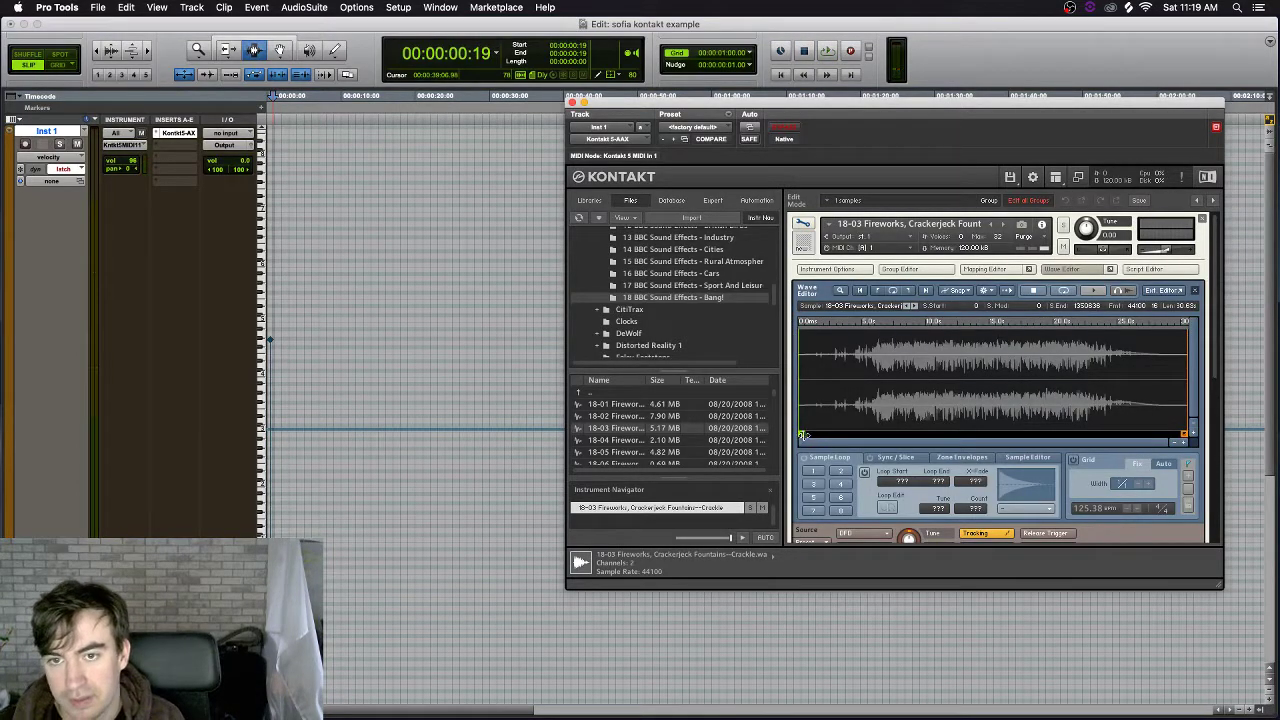
mouse_move(802, 435)
mouse_down()
mouse_move(872, 435)
mouse_move(858, 435)
mouse_up()
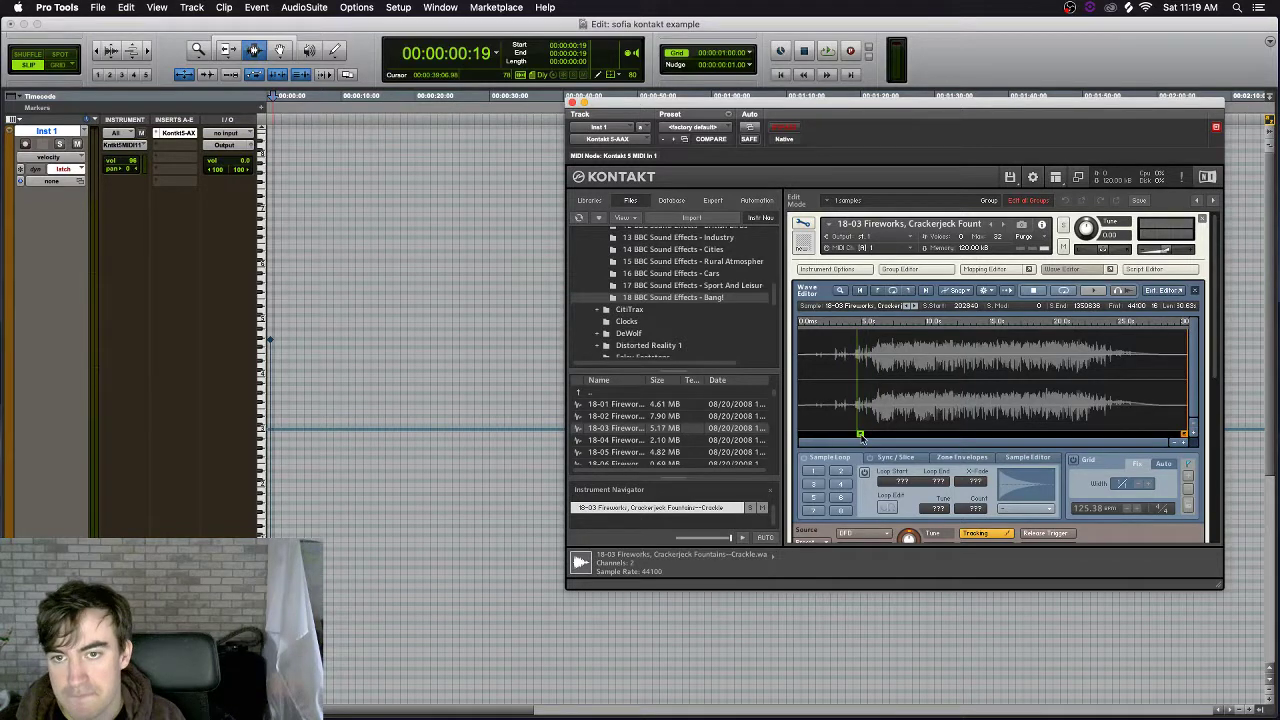
key(space)
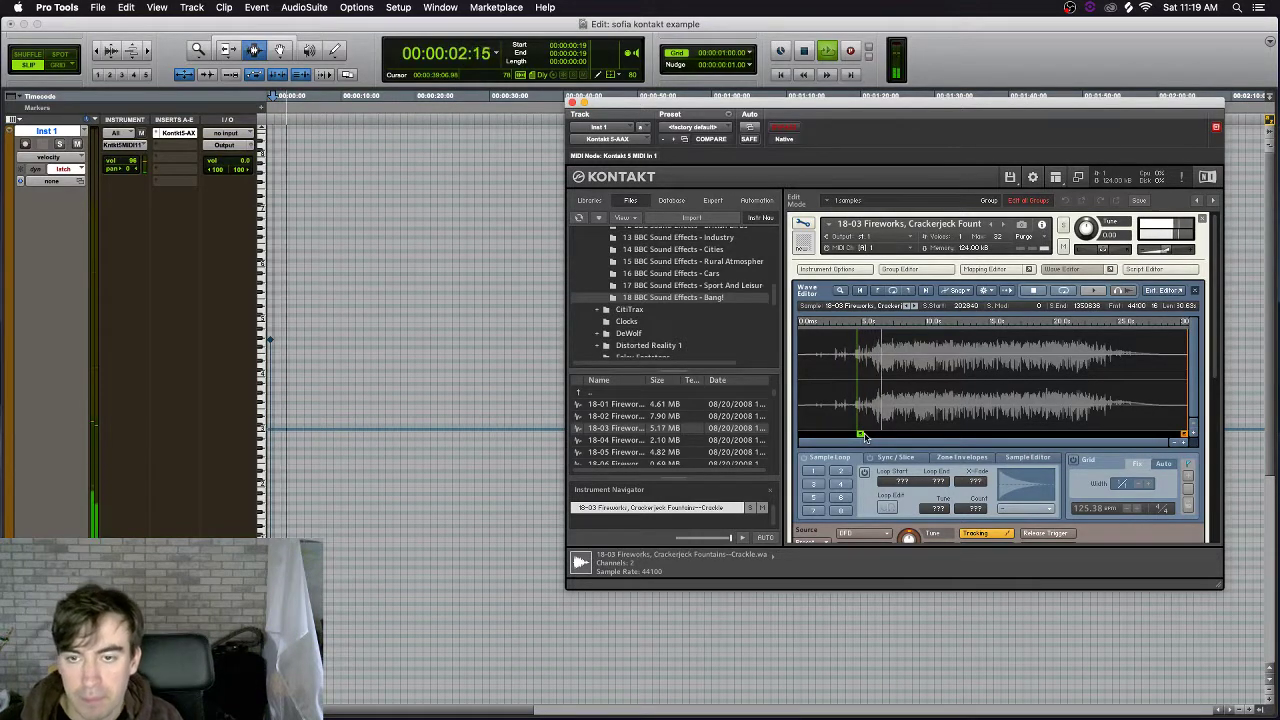
key(space)
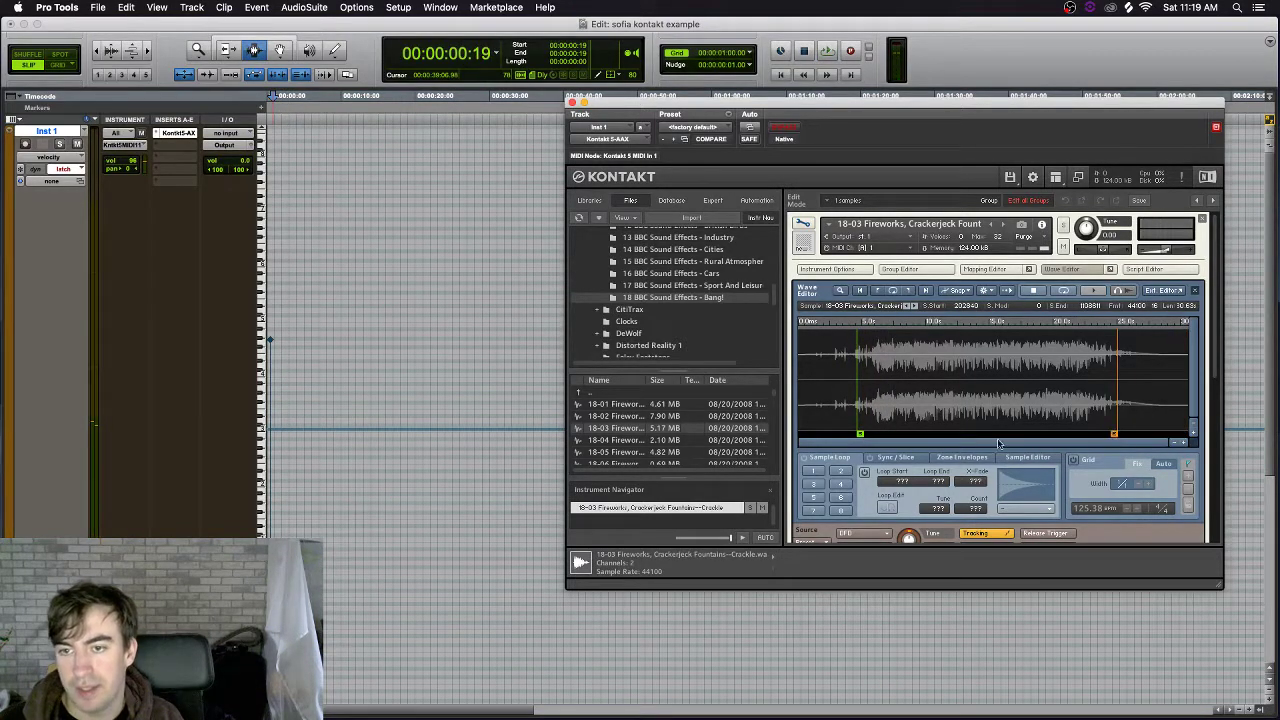
Enable the first sample loop, fit its region to the sample's start and end markers, and start playback.
click(812, 471)
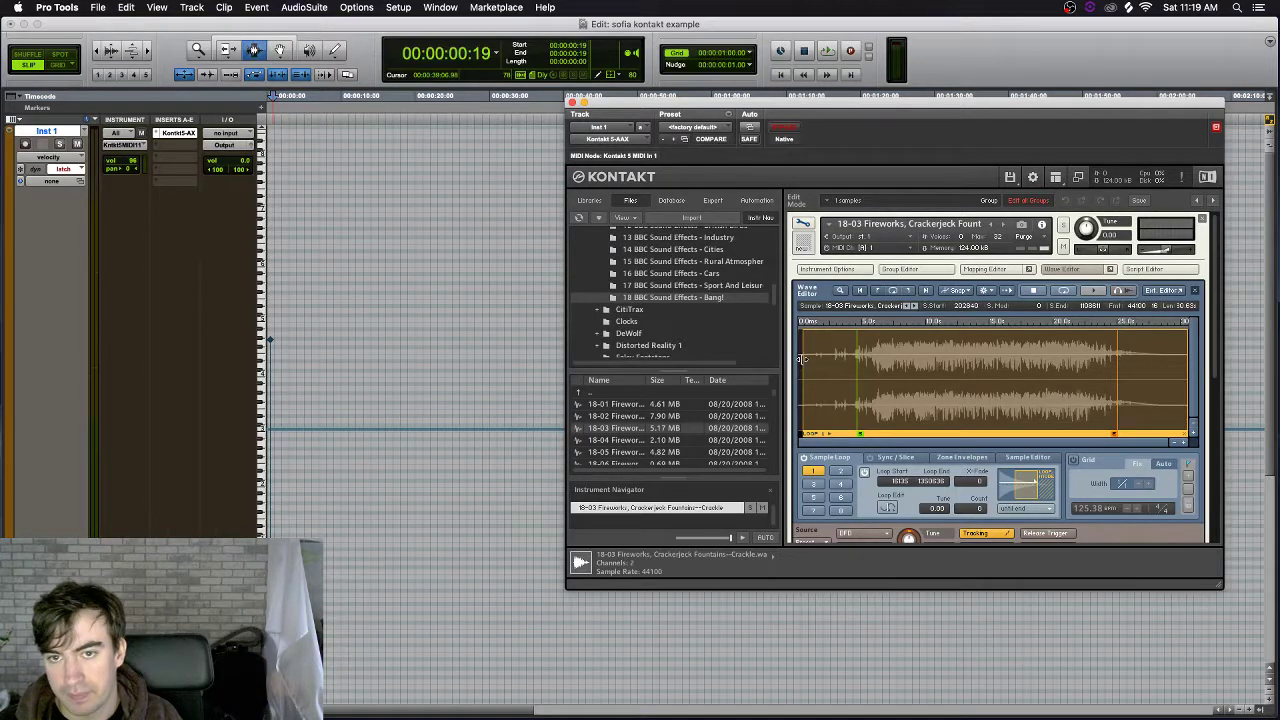
drag(803, 359, 855, 361)
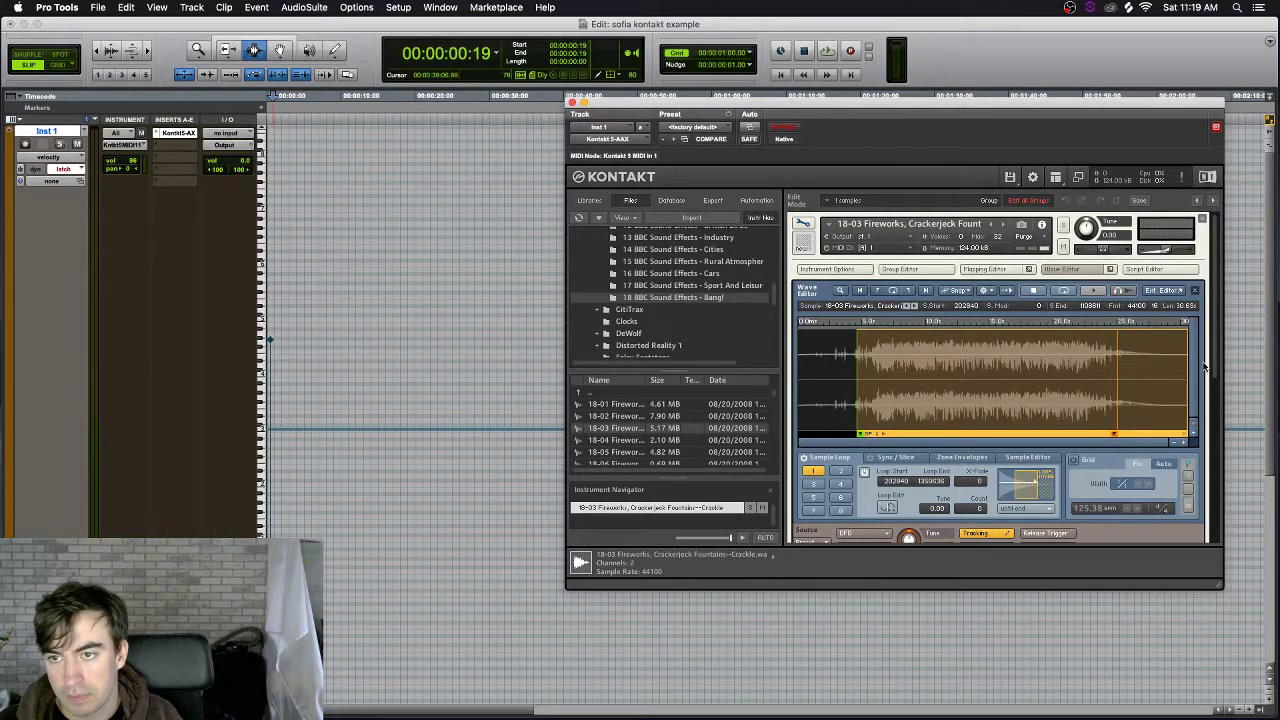
drag(1186, 349, 1119, 357)
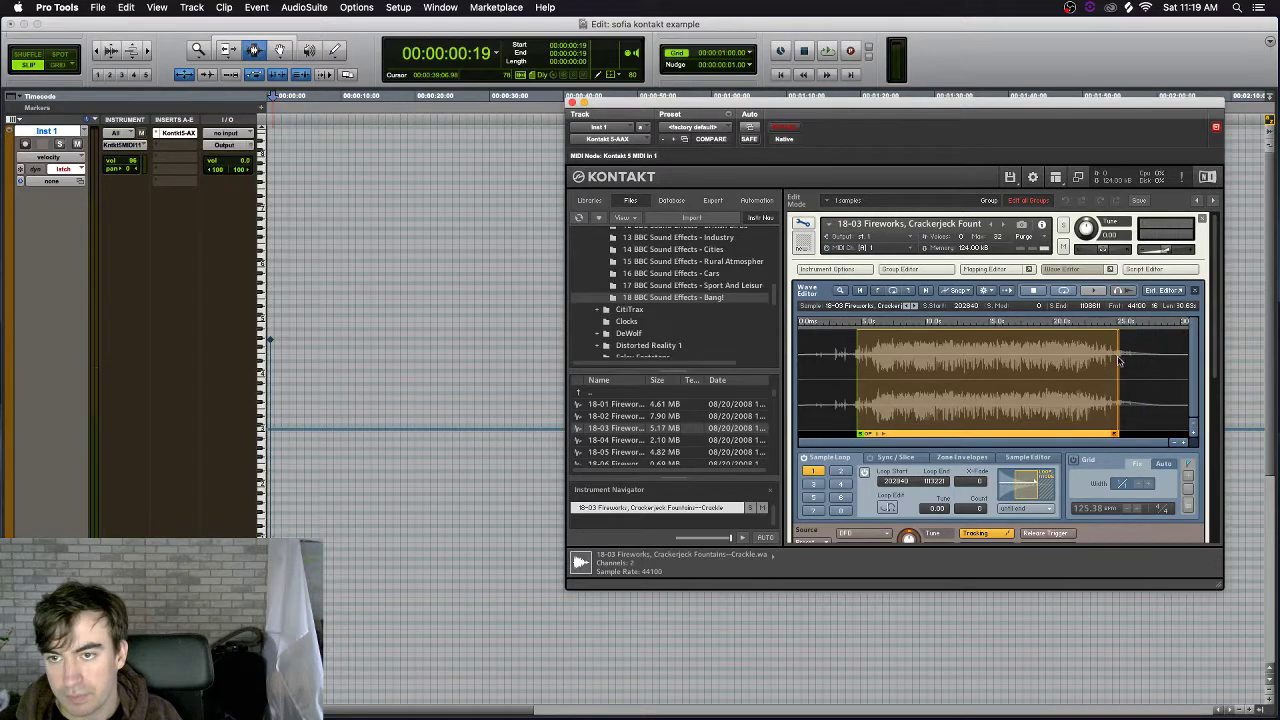
key(space)
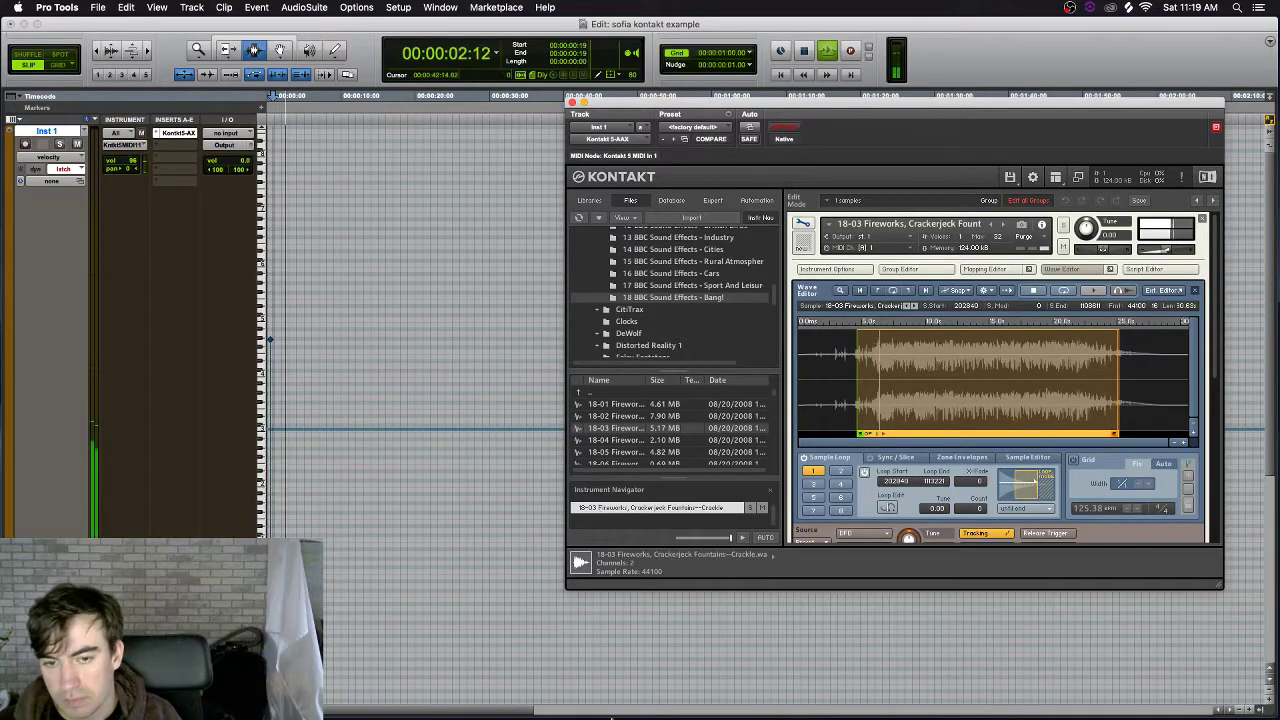
Switch to OBS and lower the Audio Input Capture level to -73.3 dB.
mouse_move(612, 716)
click(612, 694)
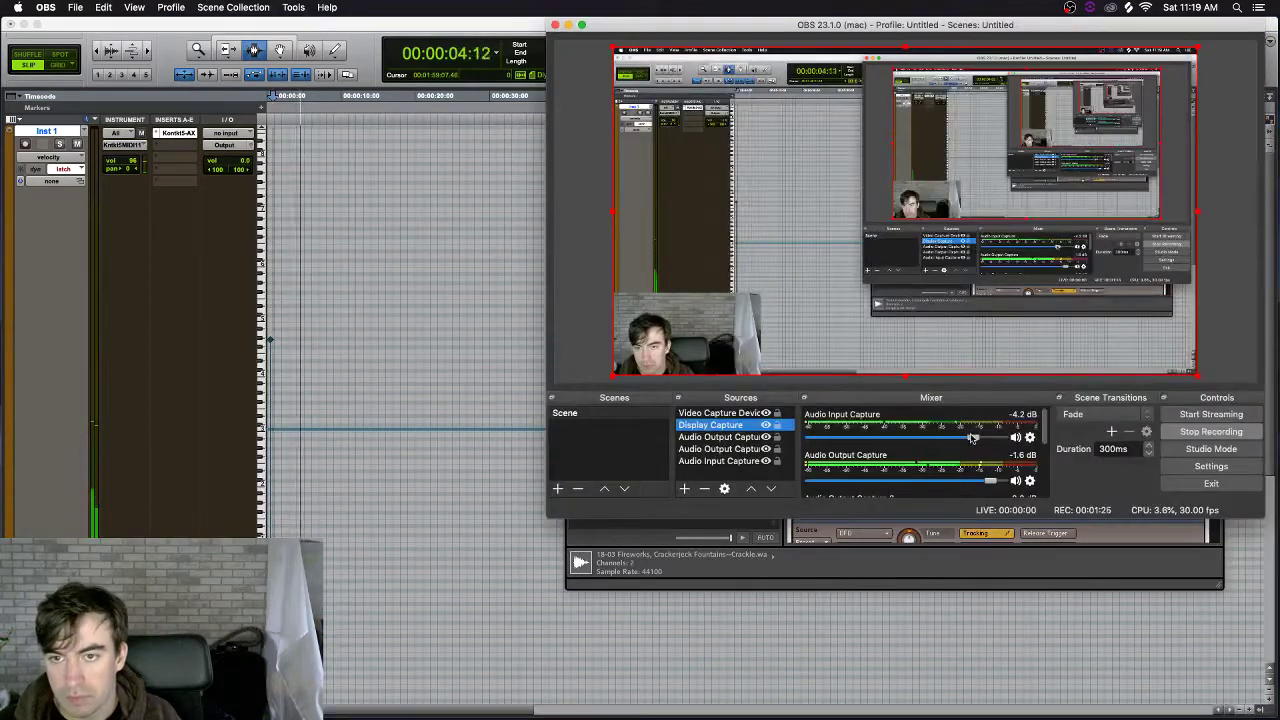
drag(972, 438, 822, 439)
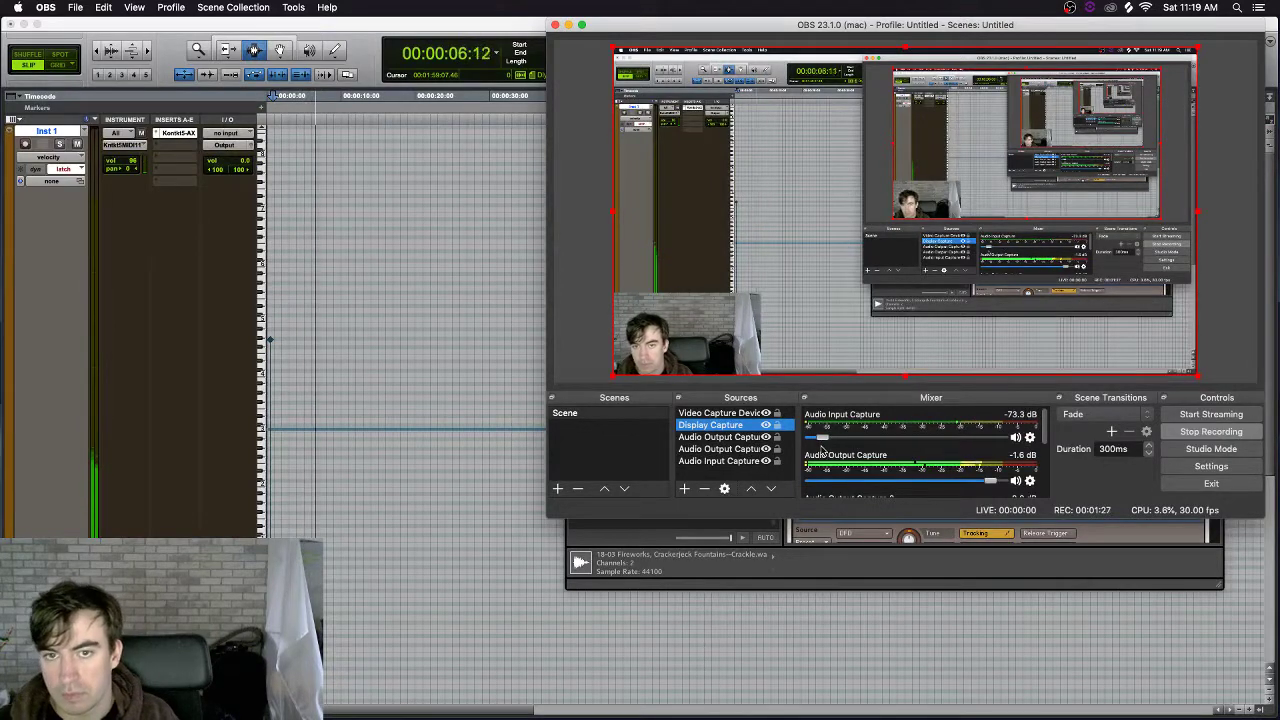
Return to Pro Tools and play the note from about 21 s and from about 2 s to audition the looped sample.
click(426, 511)
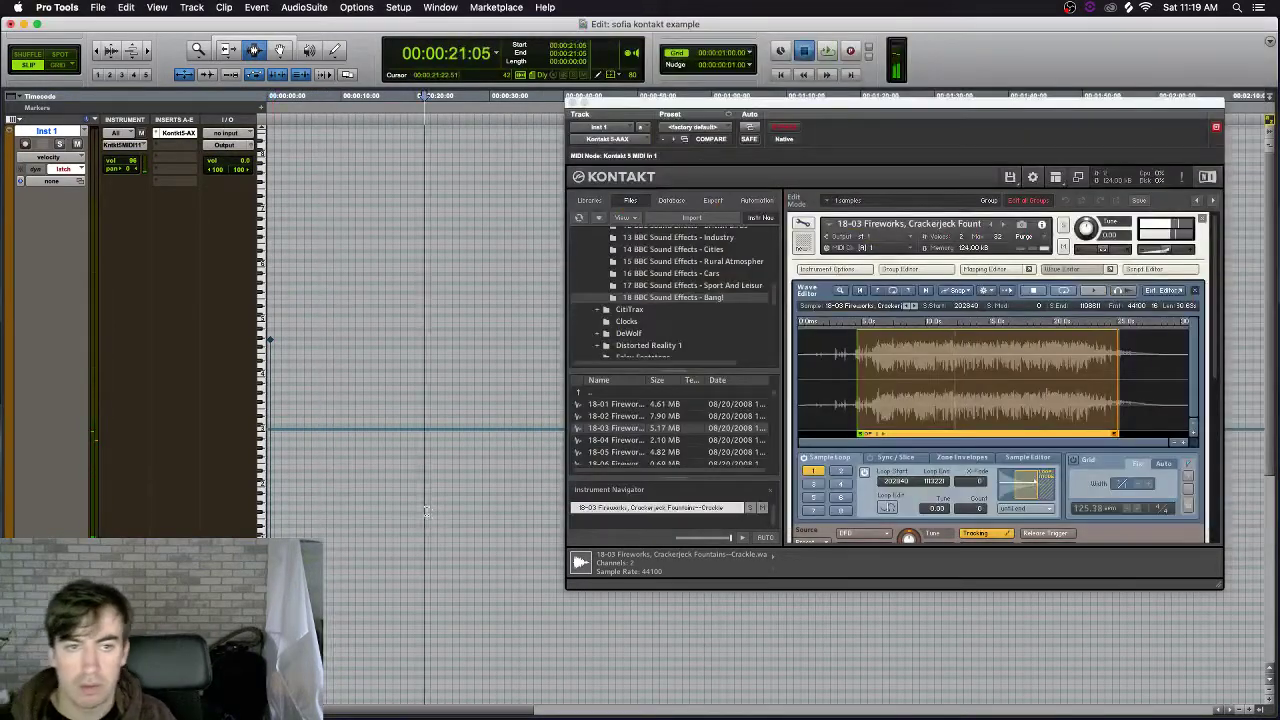
key(space)
key(space)
click(284, 428)
key(space)
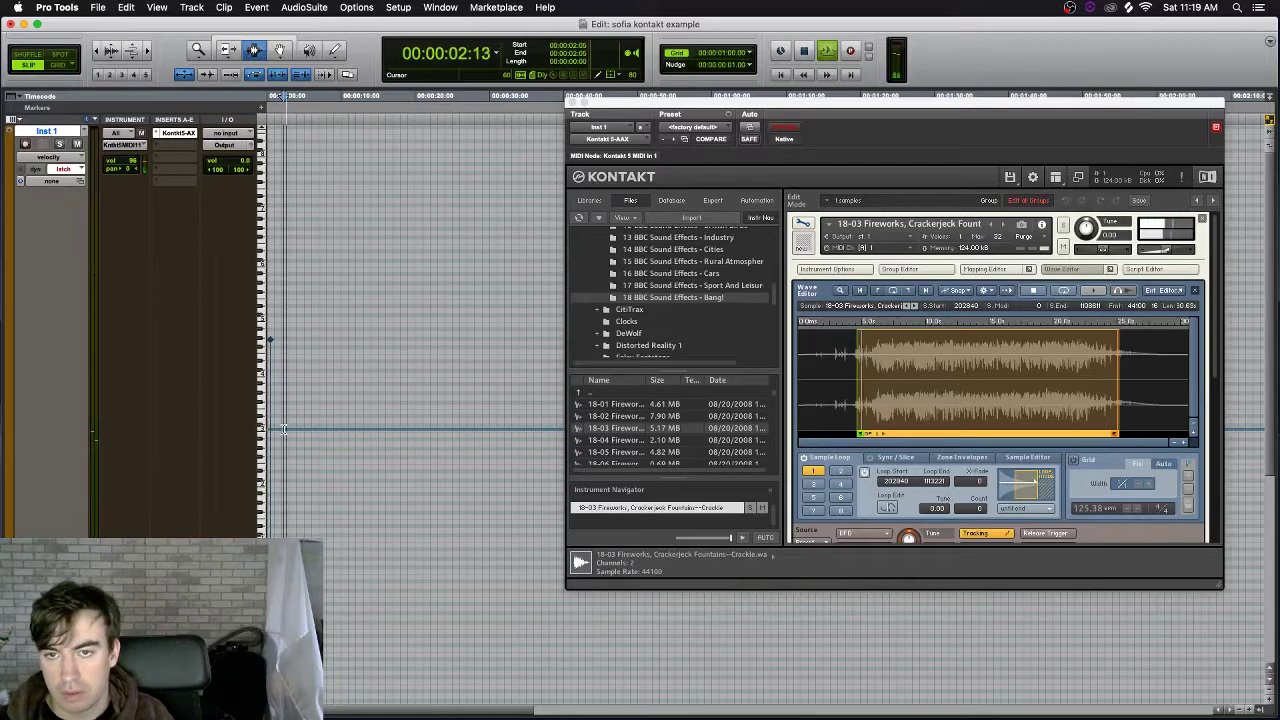
key(space)
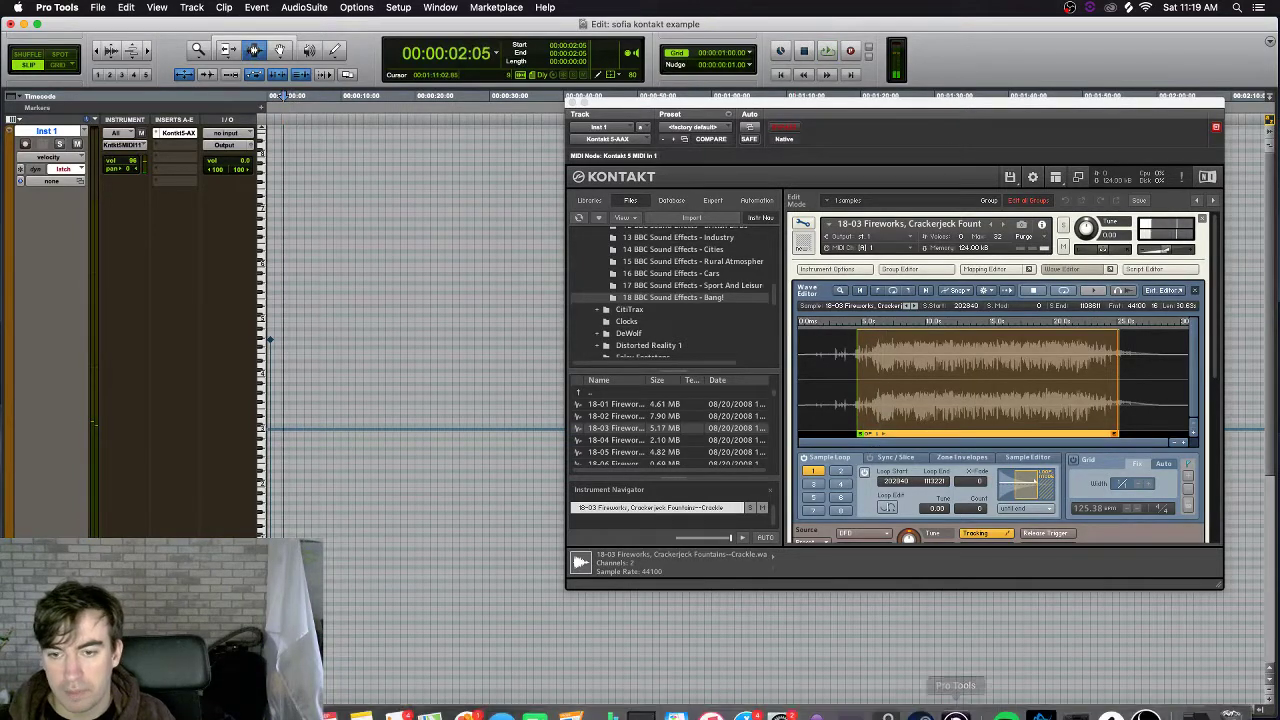
Switch to OBS and raise the Audio Input Capture level to -8.2 dB.
click(1110, 712)
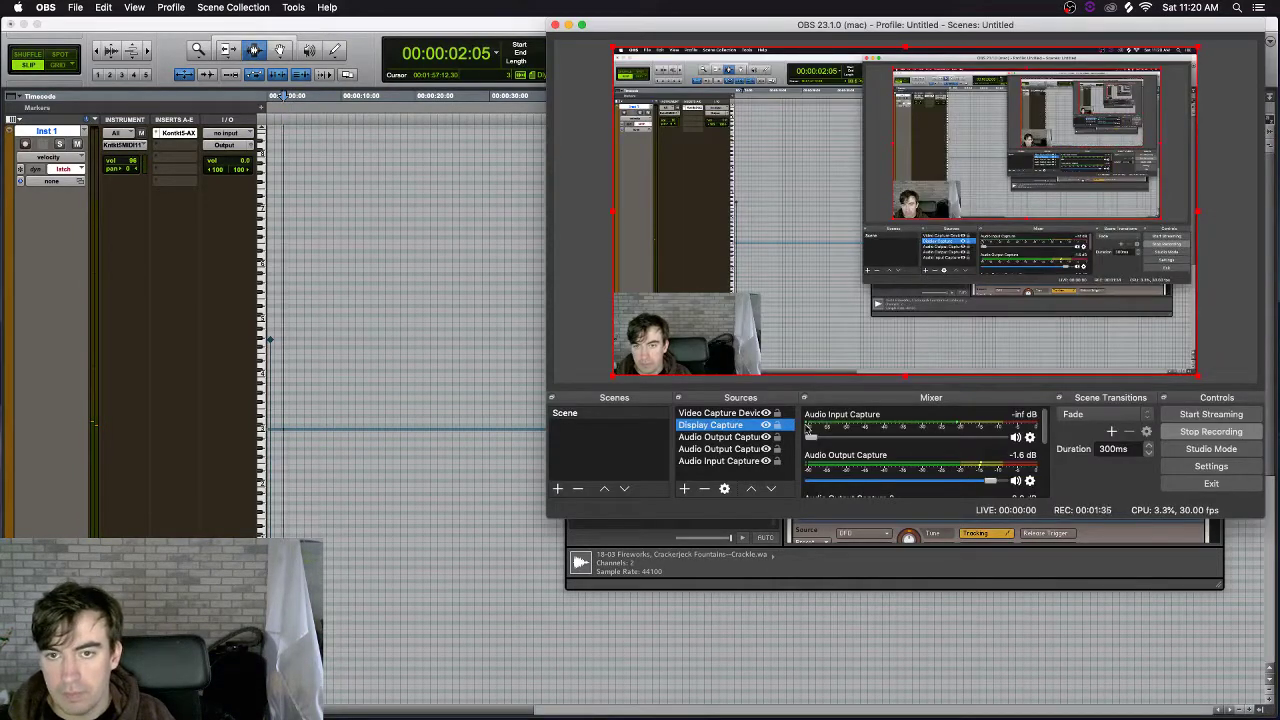
drag(816, 438, 950, 441)
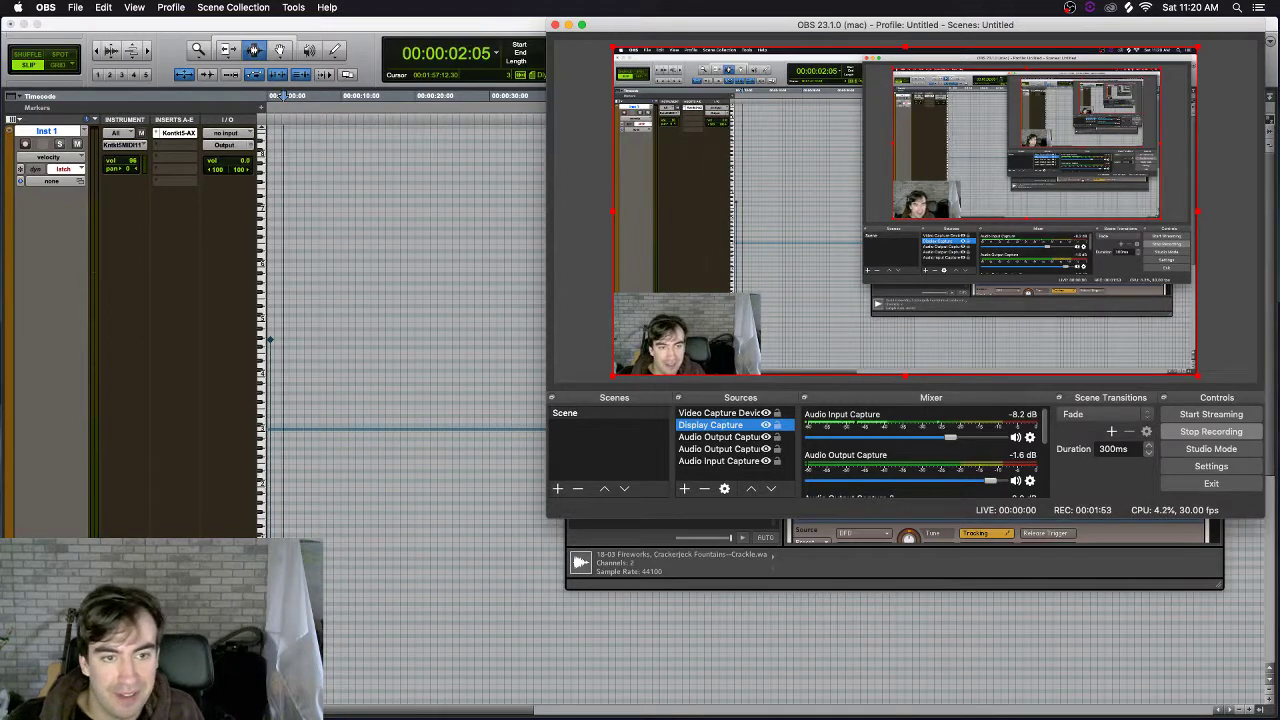
Return to Pro Tools and assign the instrument's Tune knob to Kontakt host automation parameter #001.
click(295, 426)
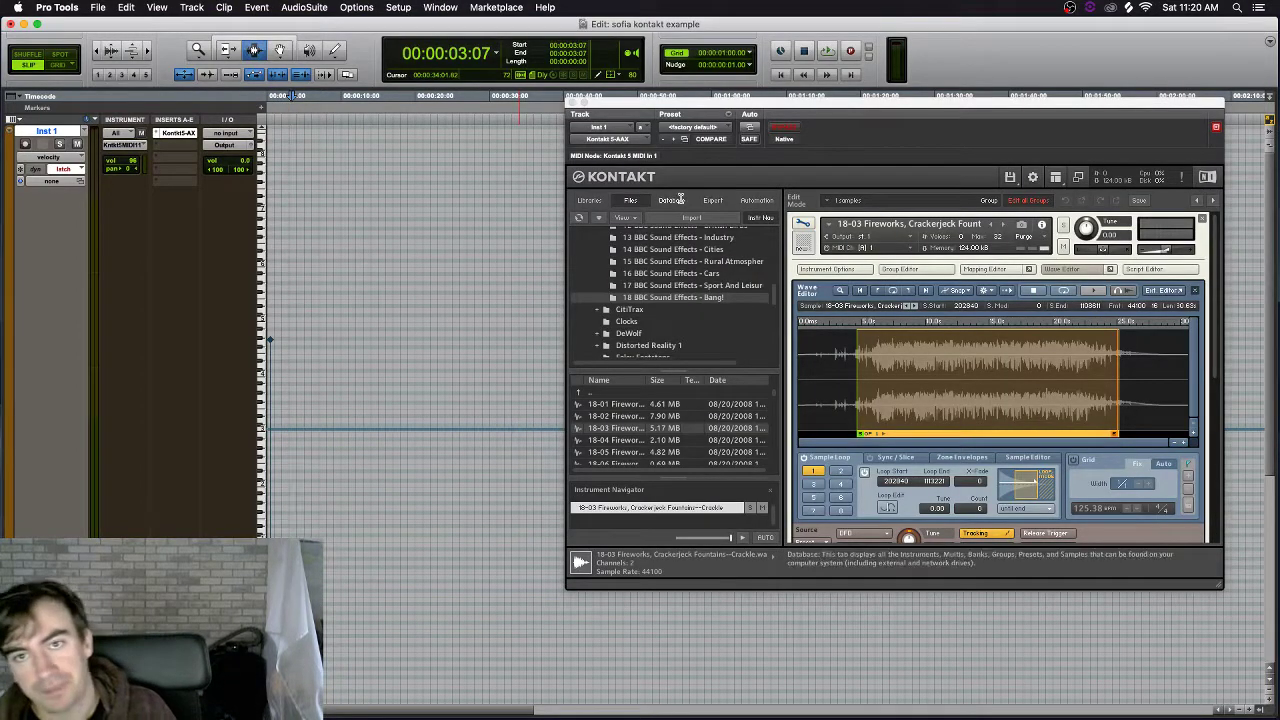
click(757, 200)
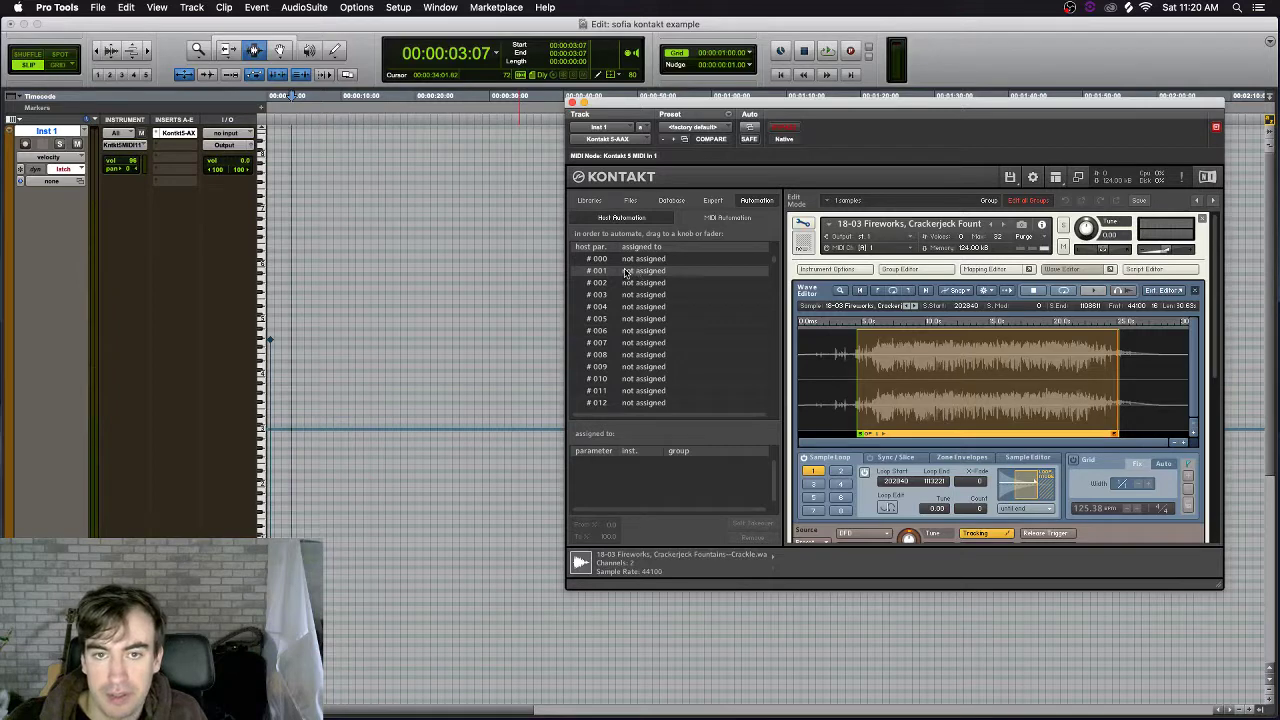
drag(1100, 249, 1085, 229)
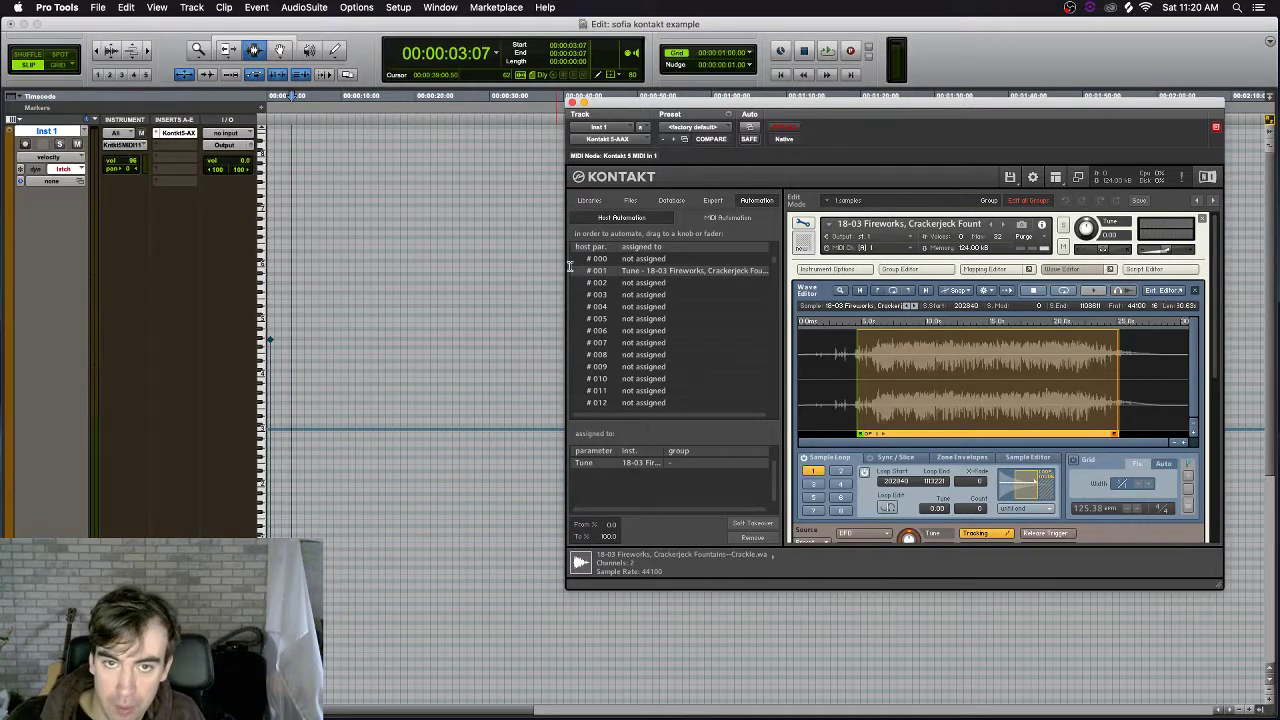
Display the Kontakt tune automation lane beneath the Inst 1 track.
click(147, 530)
key(e)
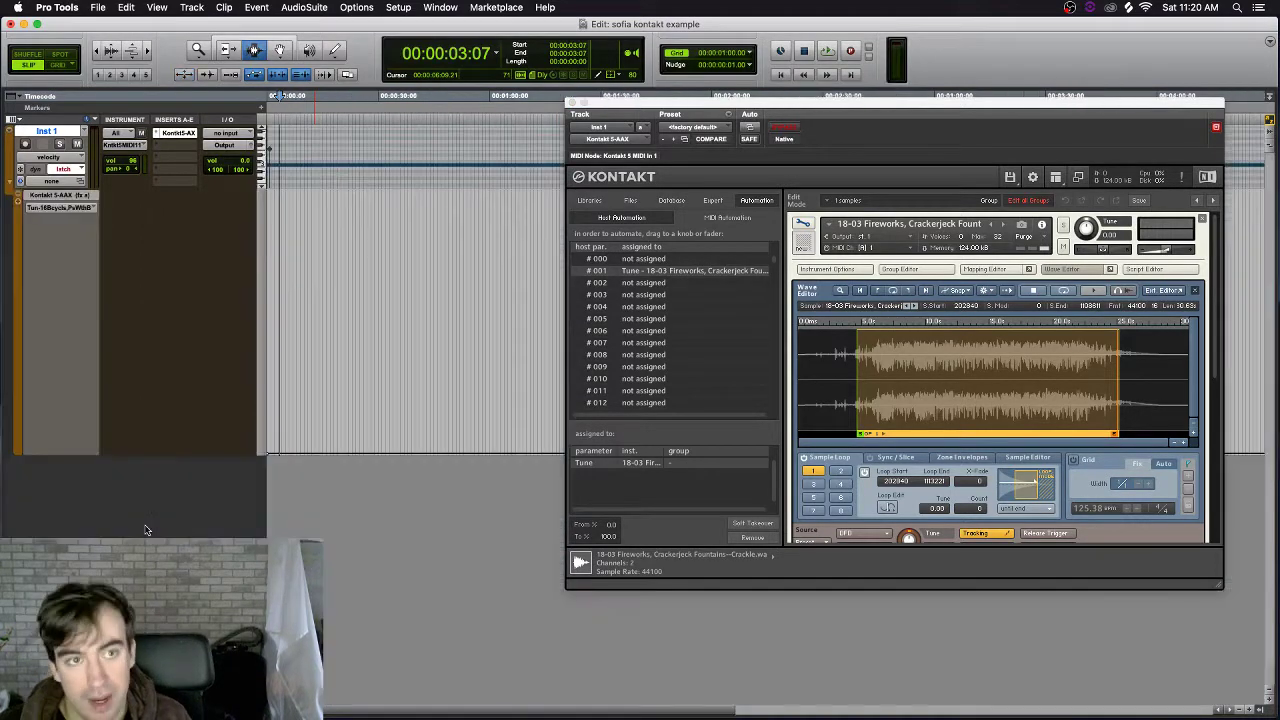
click(62, 198)
mouse_move(100, 207)
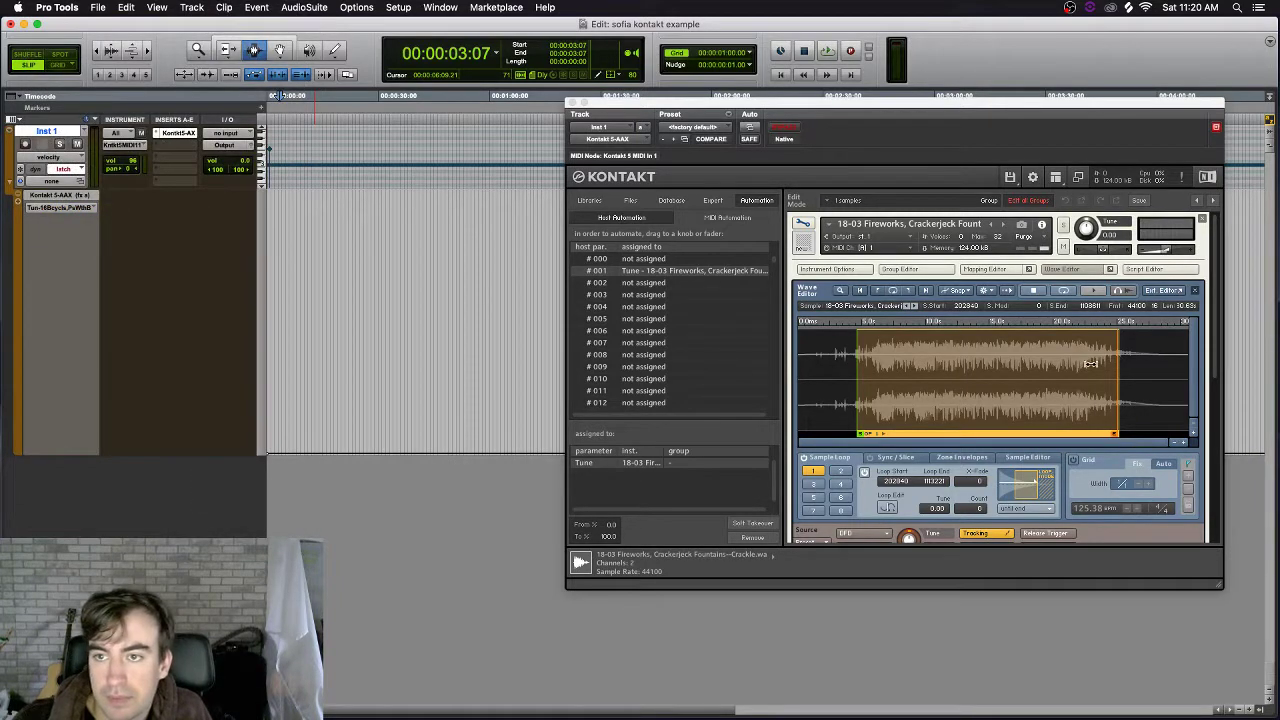
Add a tune automation breakpoint at about 7 s to make a rising ramp from the start, and play it briefly.
key(F8)
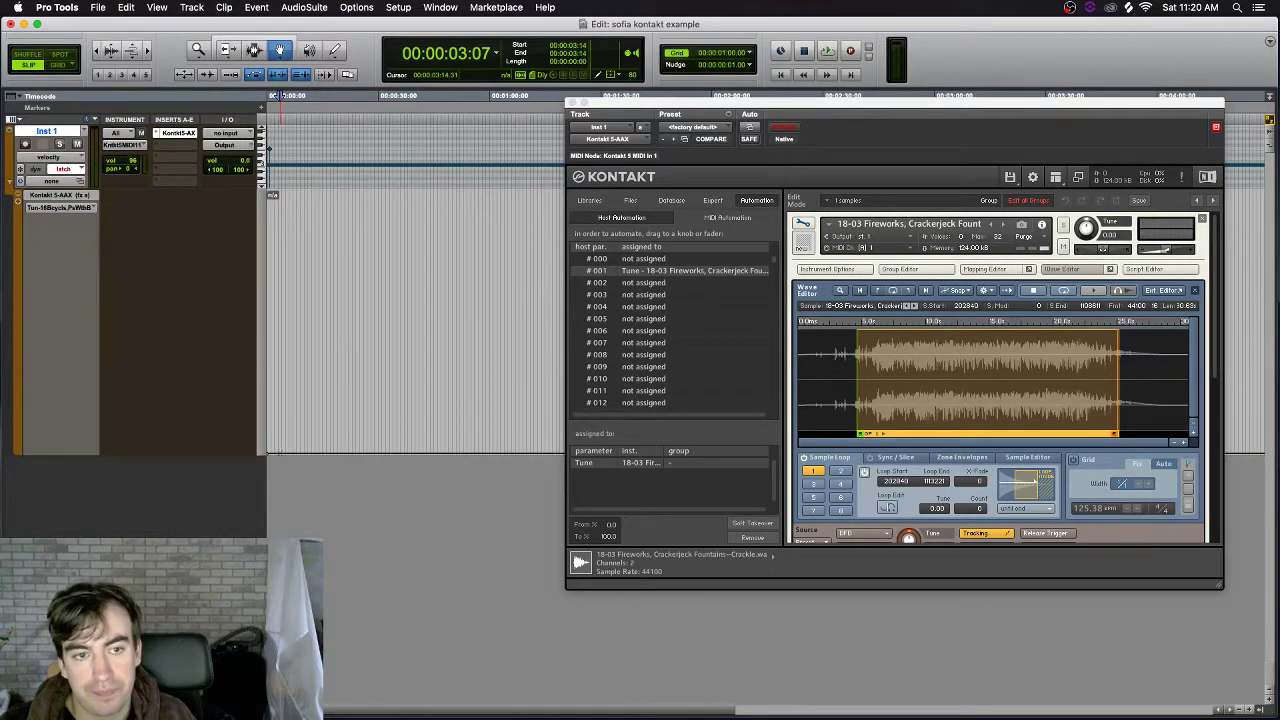
drag(308, 452, 311, 286)
key(space)
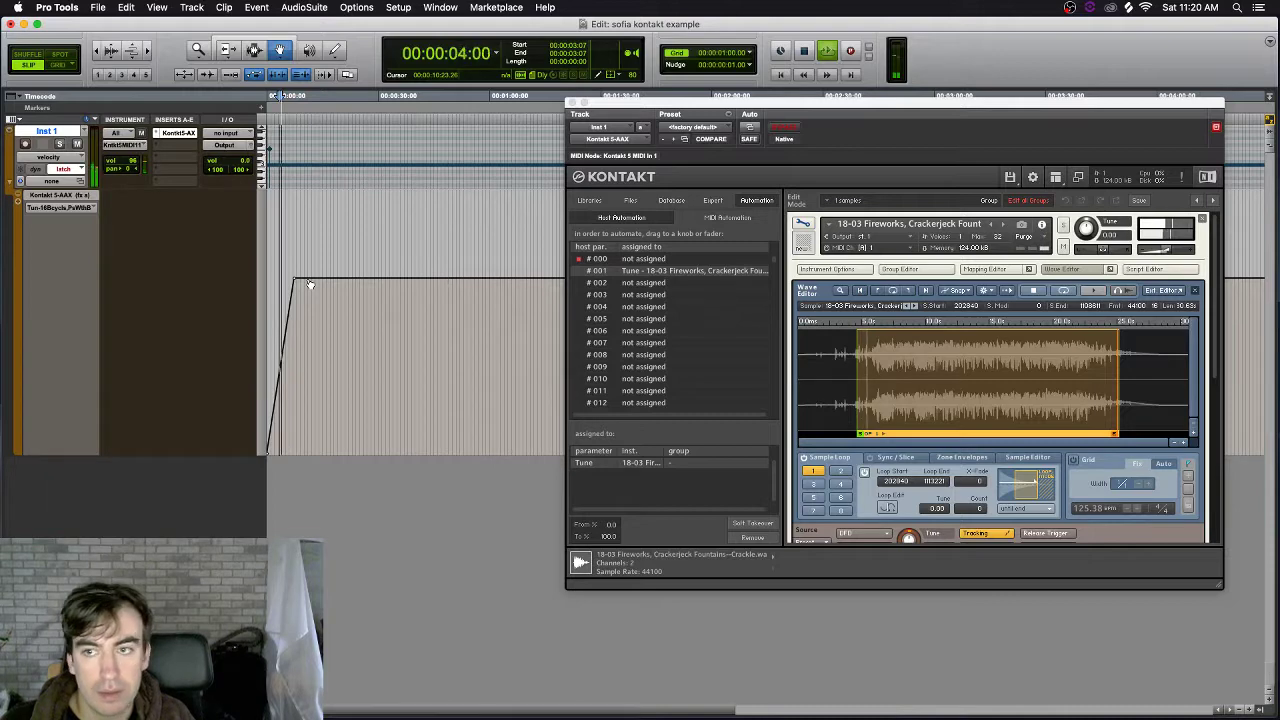
key(space)
Delete the tune automation ramp at the start of the lane under Inst 1.
key(F7)
drag(328, 284, 261, 281)
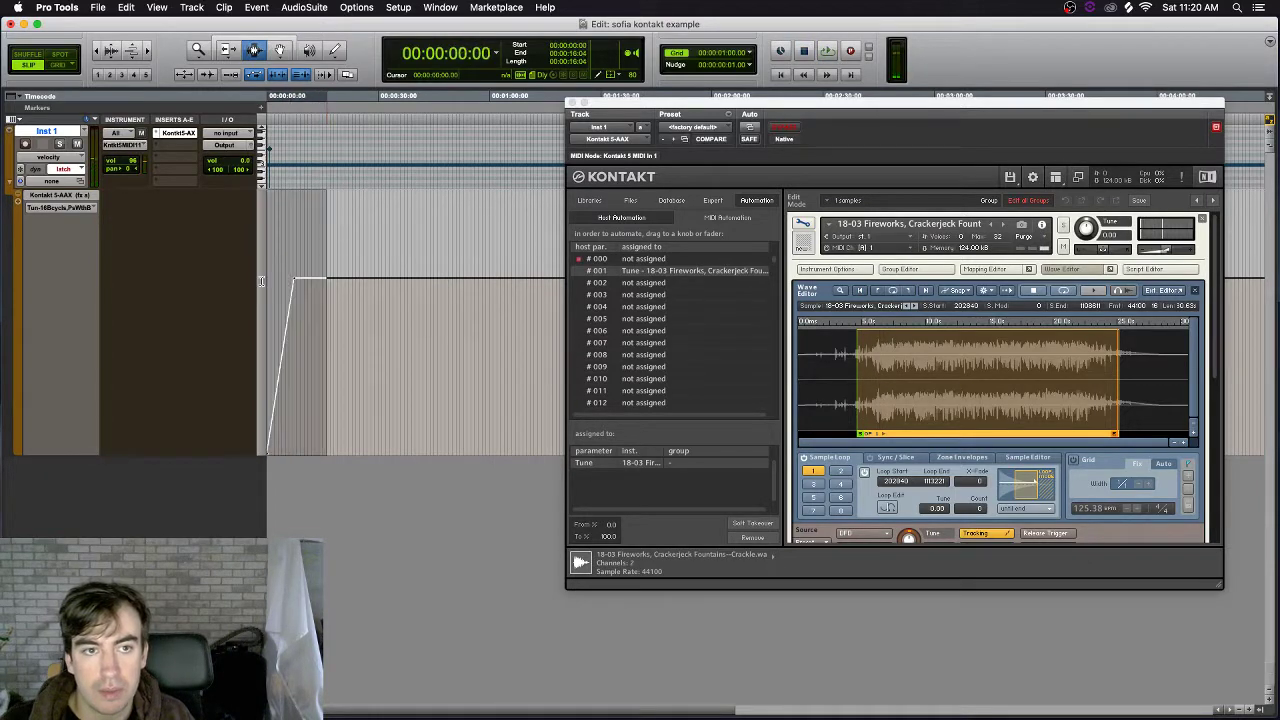
key(Delete)
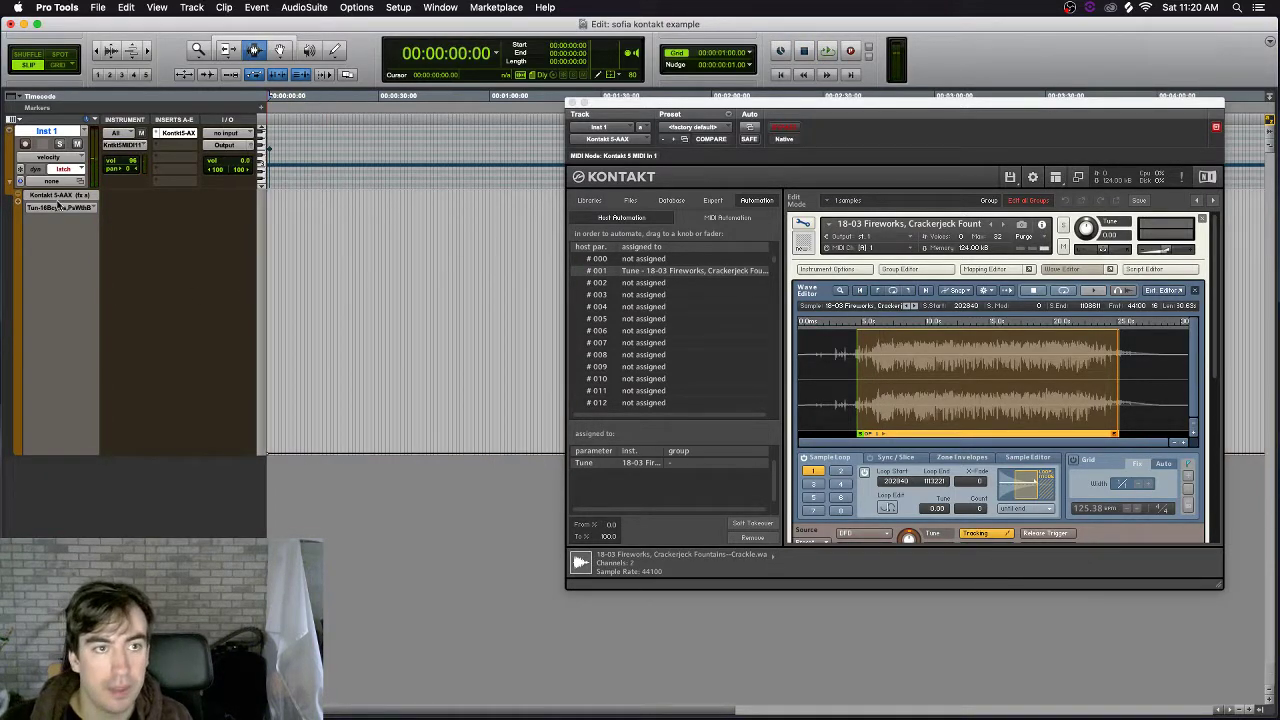
Assign the instrument's Tune knob to Kontakt host automation parameter #010 and show the #010 automation lane under Inst 1.
click(611, 382)
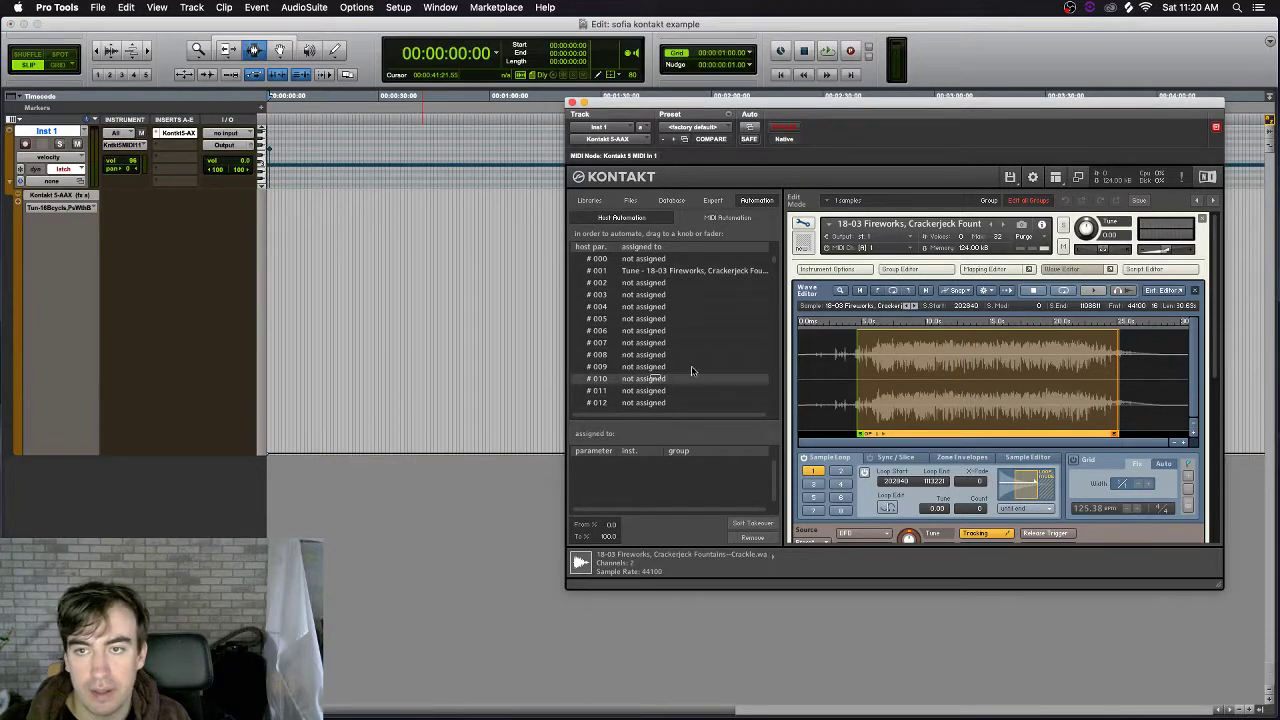
drag(1088, 228, 640, 379)
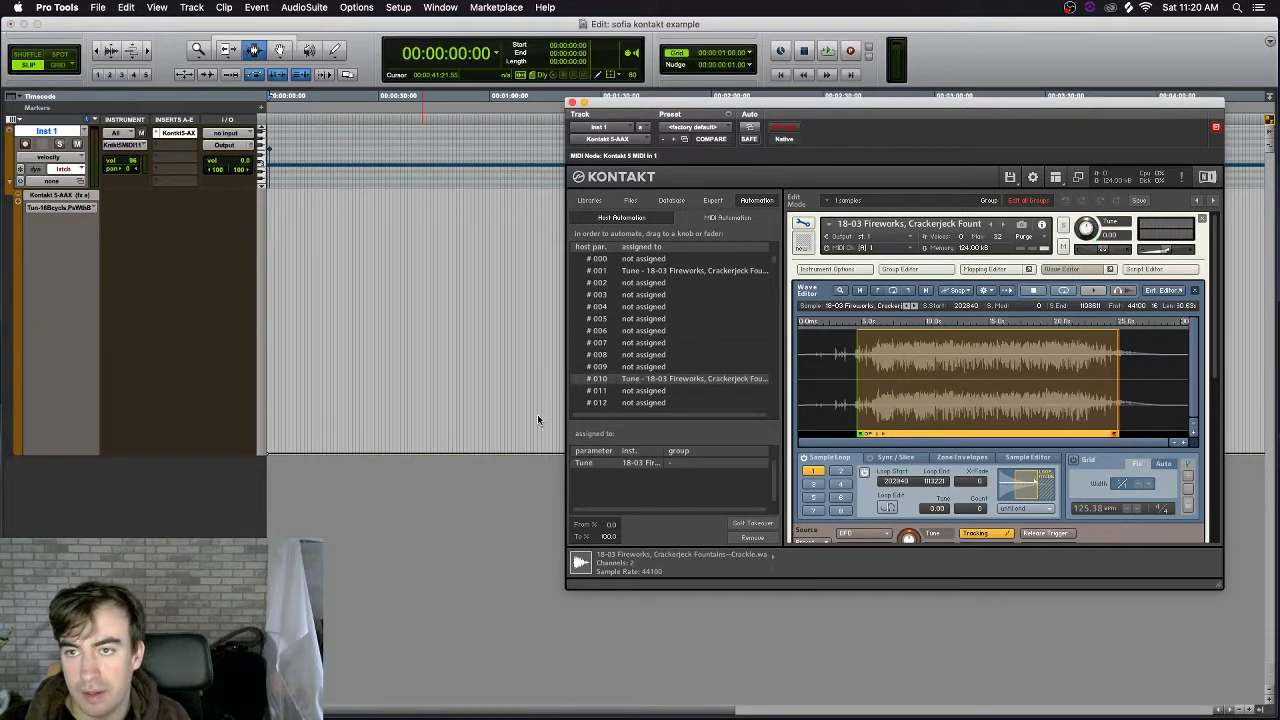
click(77, 207)
mouse_move(100, 208)
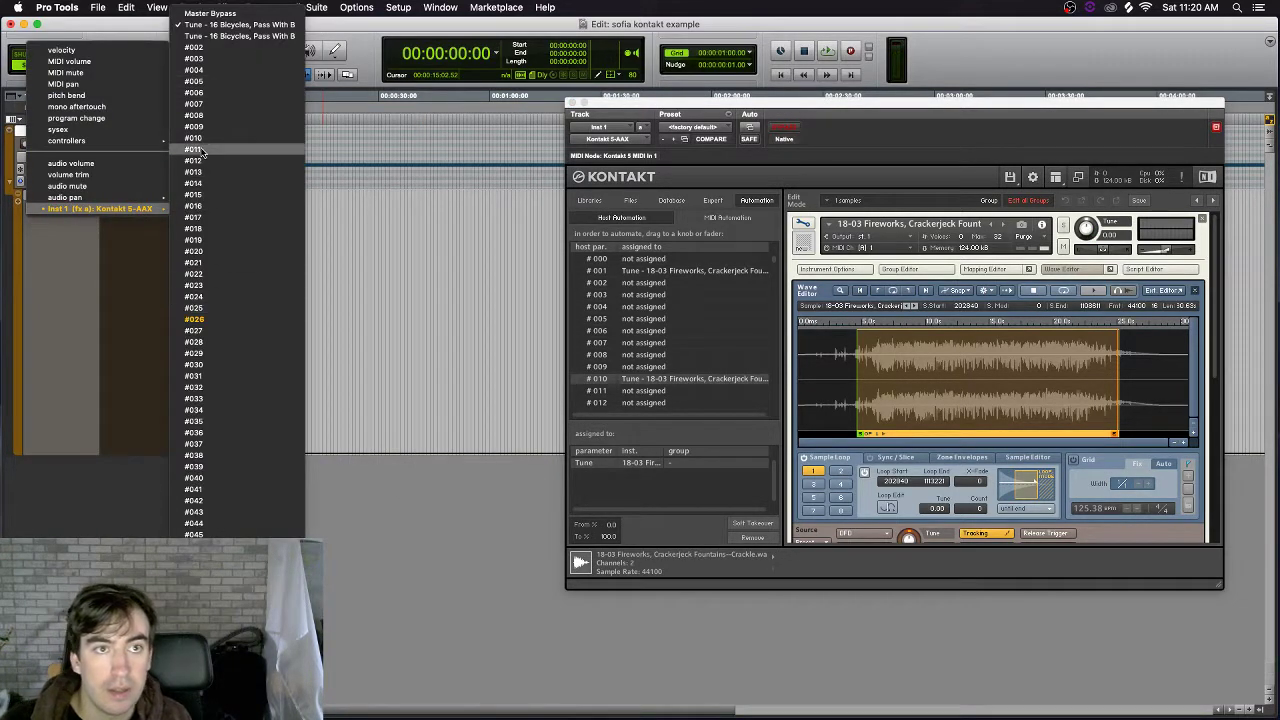
click(196, 137)
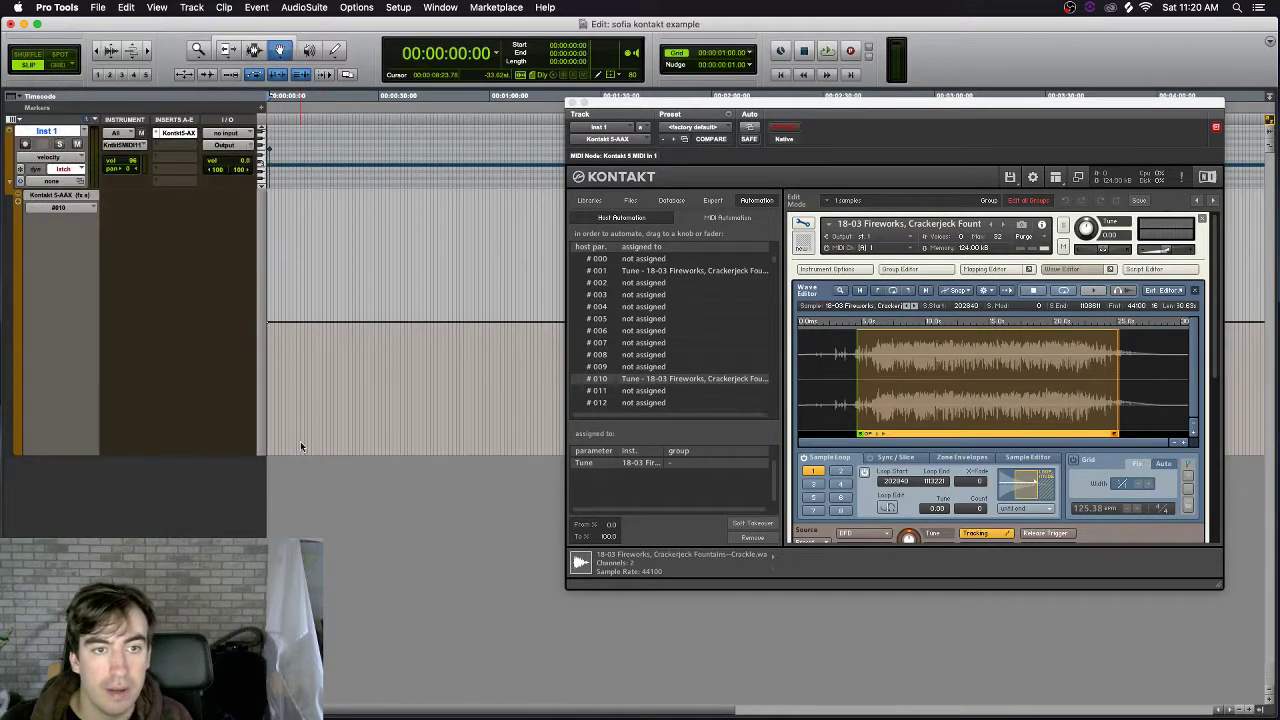
Add #010 automation breakpoints, a high one at about 14 s and a low one at about 4 s, and play each shape briefly.
key(space)
click(320, 268)
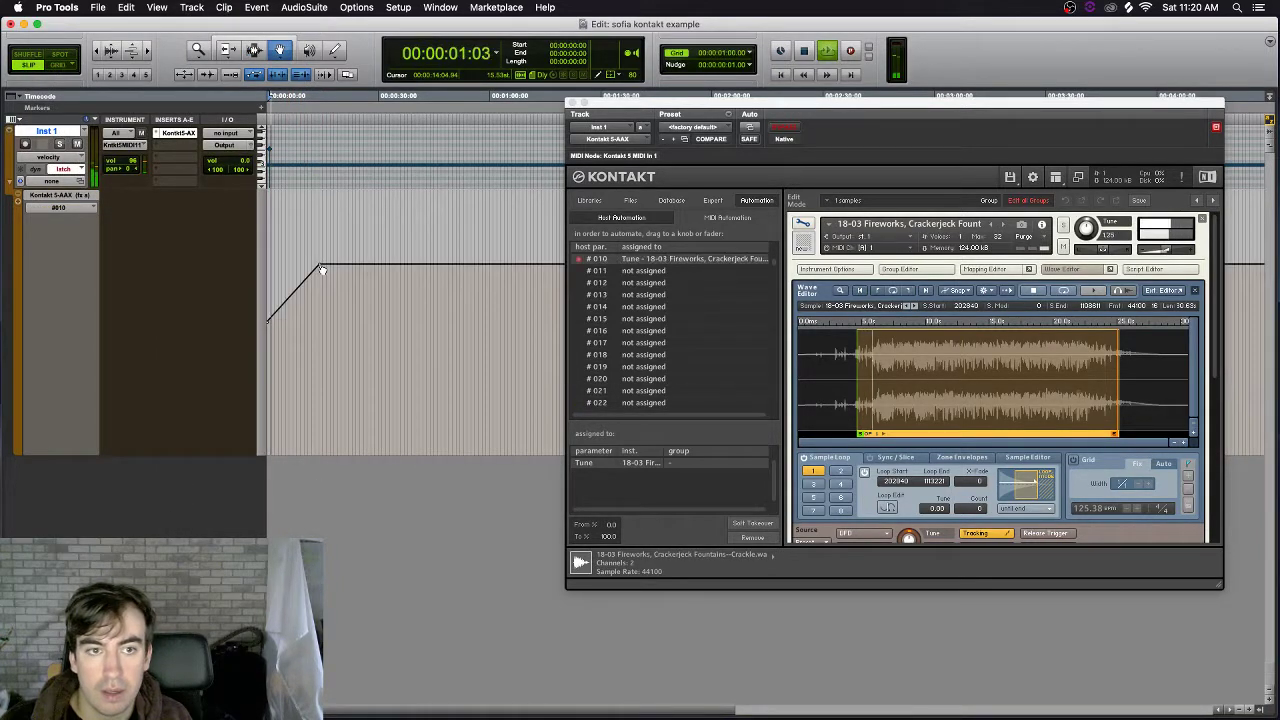
key(space)
drag(287, 302, 286, 362)
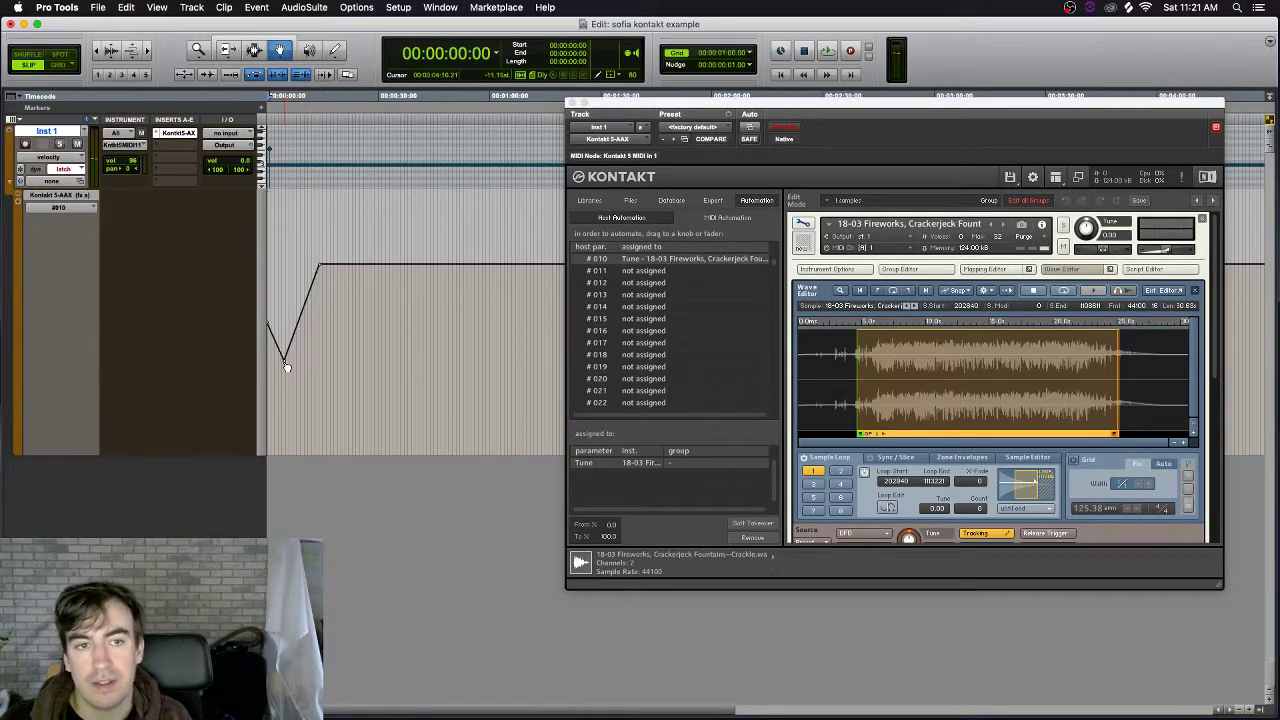
key(space)
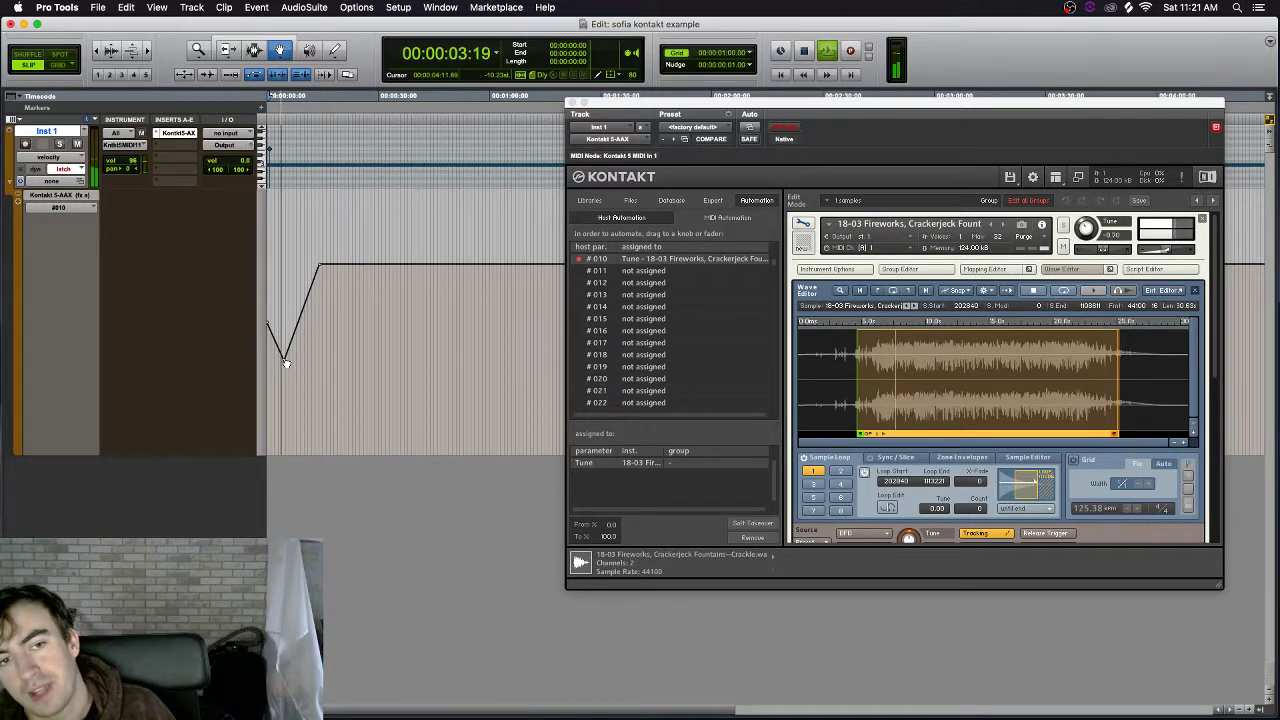
key(space)
Delete the two added breakpoints from the #010 automation lane.
drag(286, 362, 283, 356)
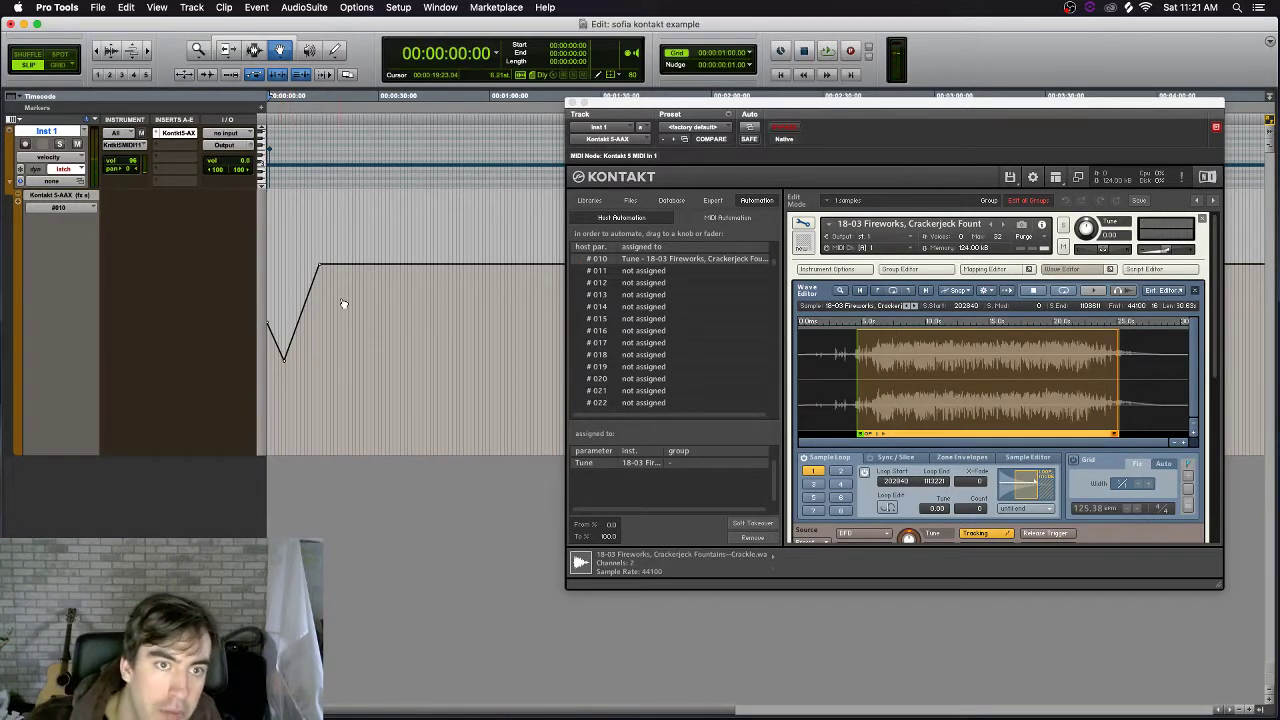
drag(349, 303, 283, 300)
key(BackSpace)
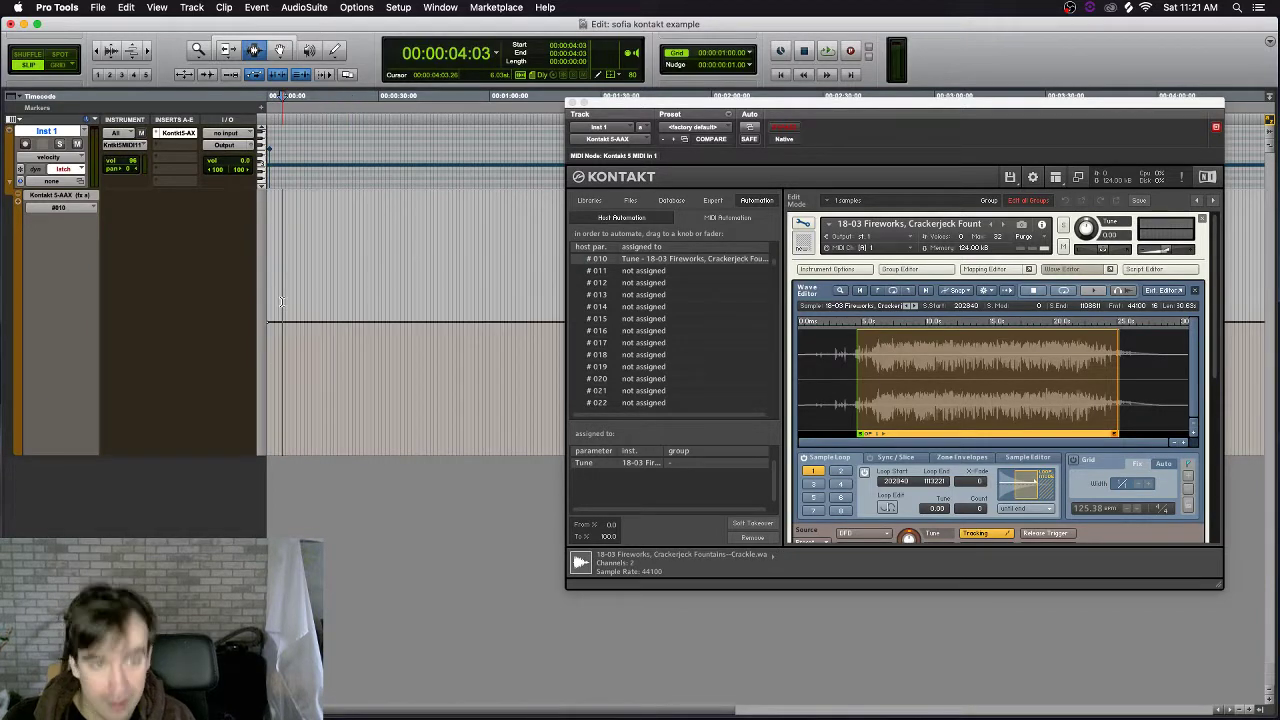
Draw random-shaped tune automation from the start to about 33 s with the Pencil tool's Random shape, and play it.
key(F8)
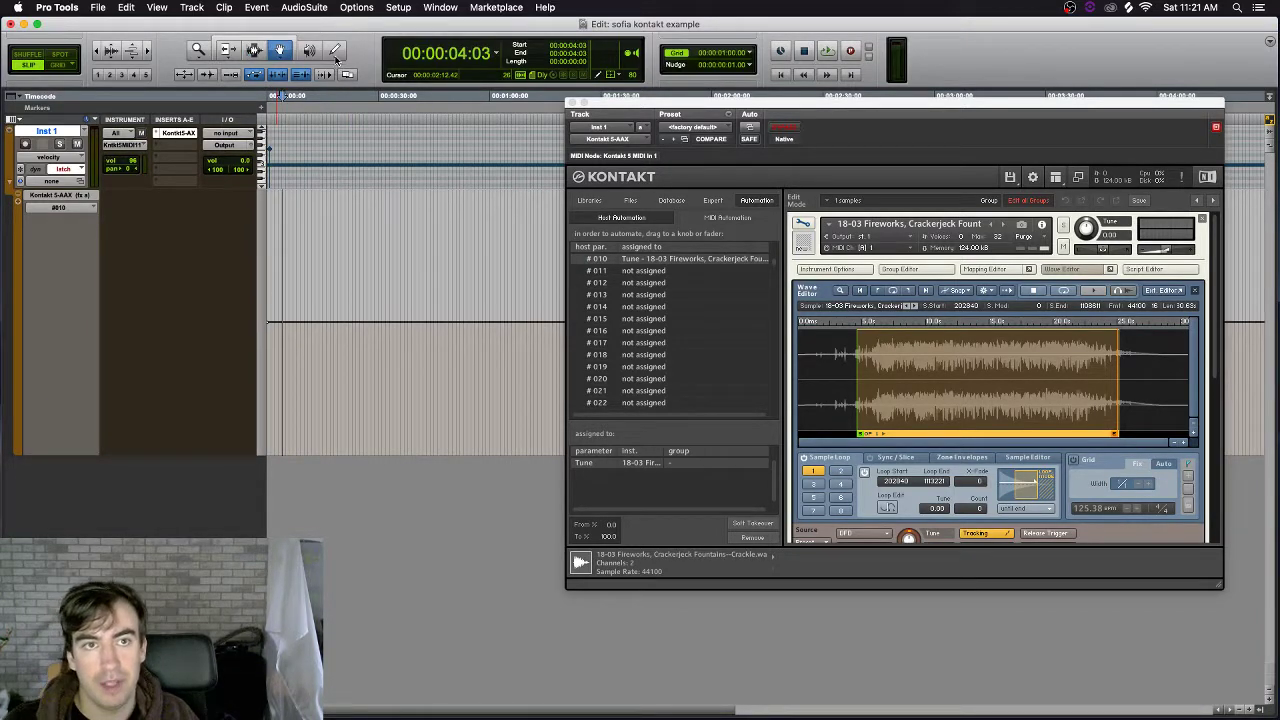
mouse_move(336, 58)
mouse_down()
mouse_move(345, 198)
mouse_move(328, 162)
mouse_up()
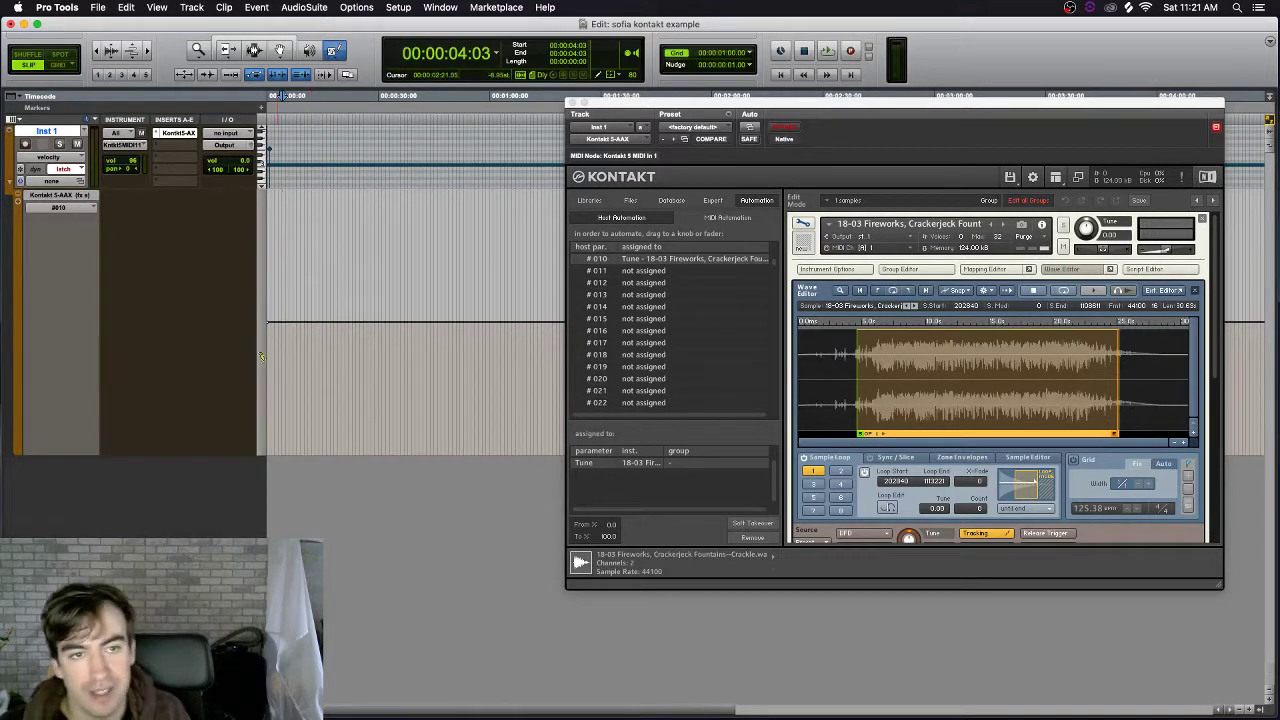
mouse_move(334, 52)
mouse_down()
mouse_move(345, 56)
mouse_move(348, 176)
mouse_move(350, 155)
mouse_up()
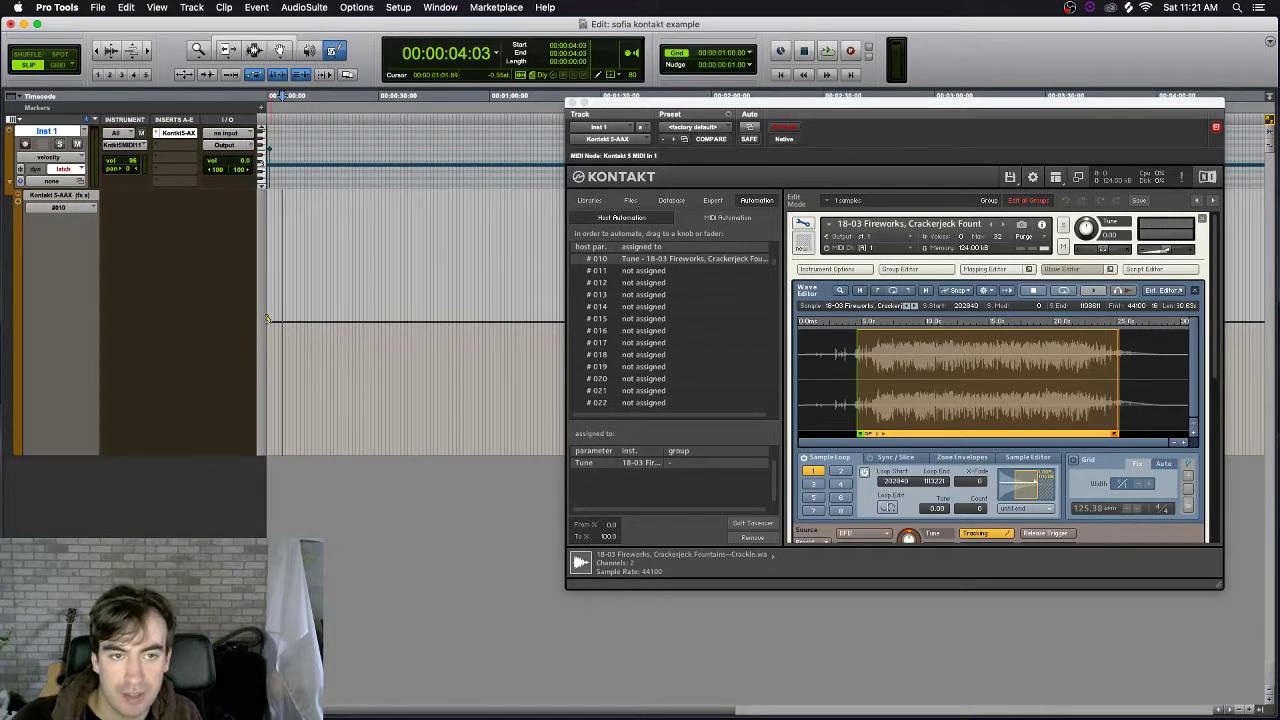
mouse_move(280, 298)
mouse_down()
mouse_move(360, 298)
mouse_move(385, 248)
mouse_move(360, 300)
mouse_move(285, 325)
mouse_move(325, 323)
mouse_move(357, 286)
mouse_move(362, 326)
mouse_move(357, 286)
mouse_move(381, 303)
mouse_move(380, 286)
mouse_up()
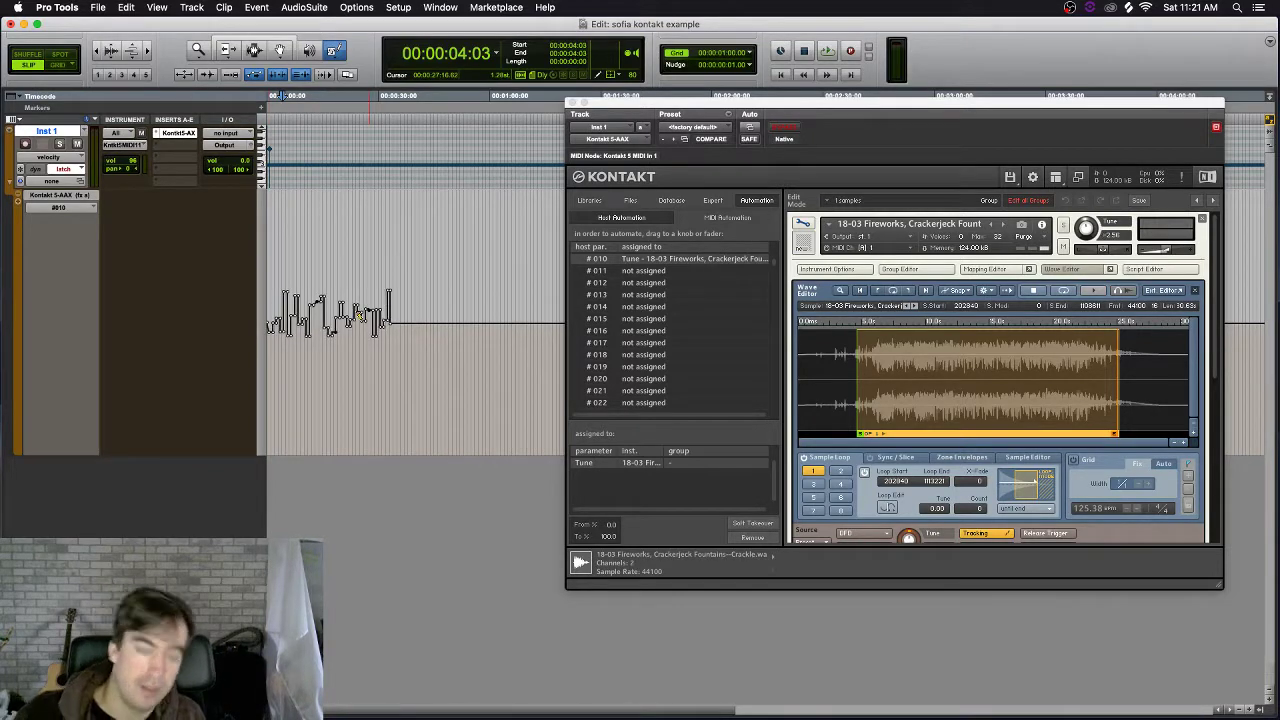
key(space)
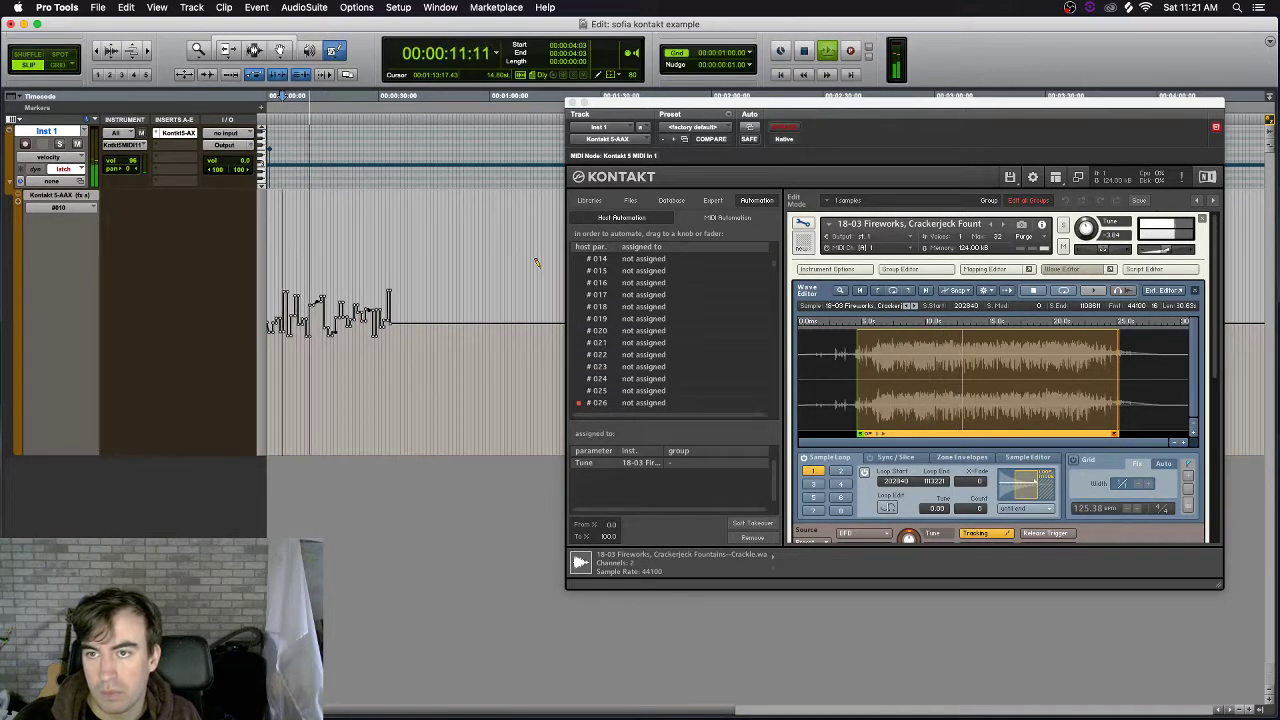
key(space)
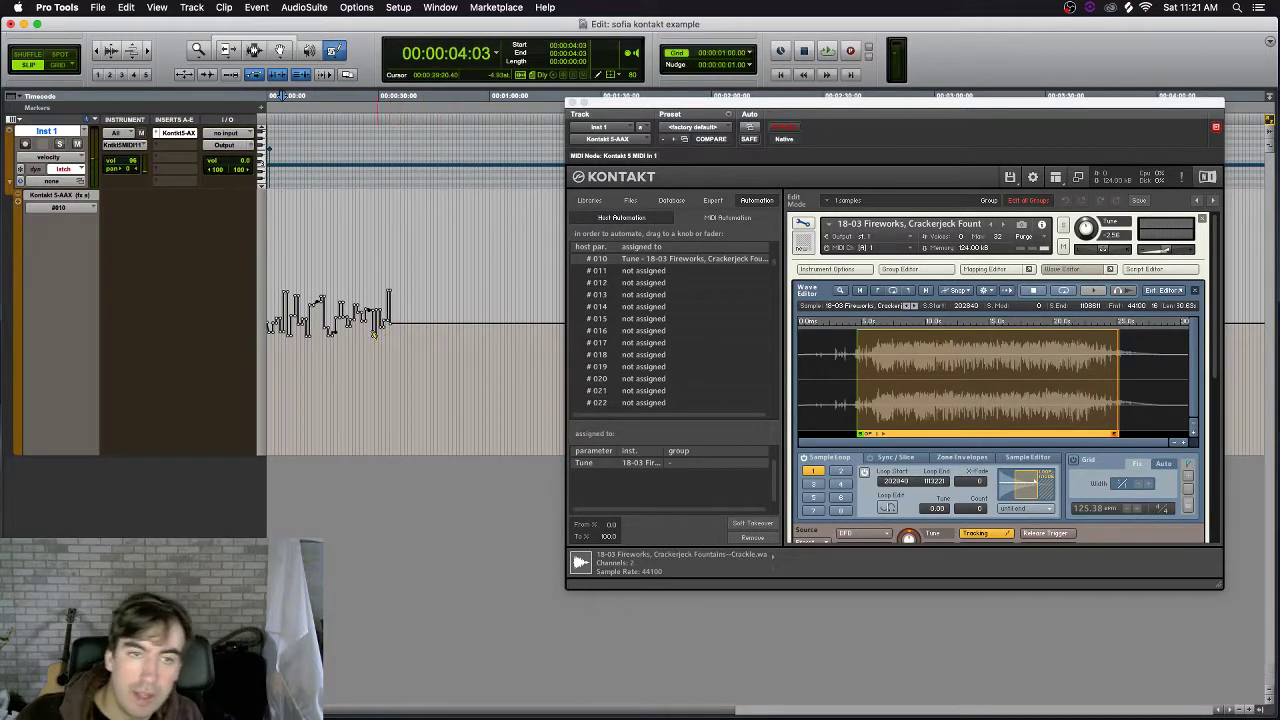
Delete the random-shaped automation from the #010 lane.
key(F7)
drag(408, 330, 223, 302)
key(Delete)
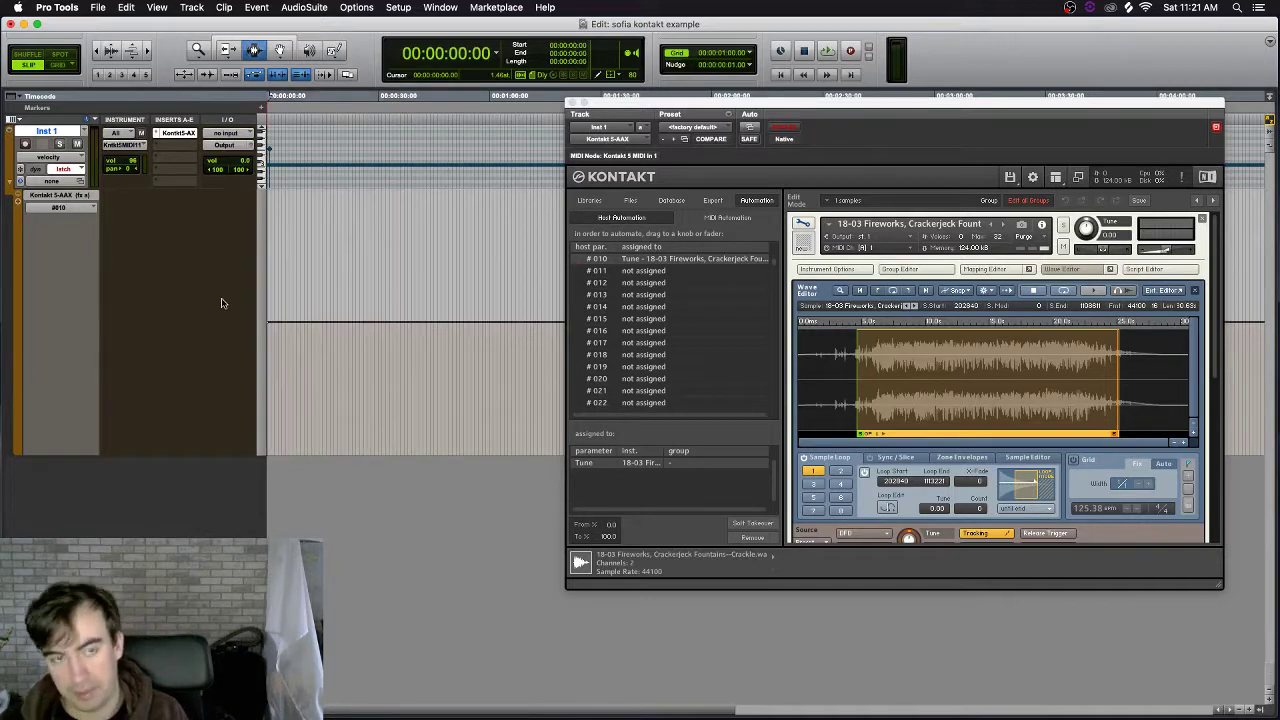
Set the Pencil tool to the S-Curve shape.
click(333, 49)
click(376, 198)
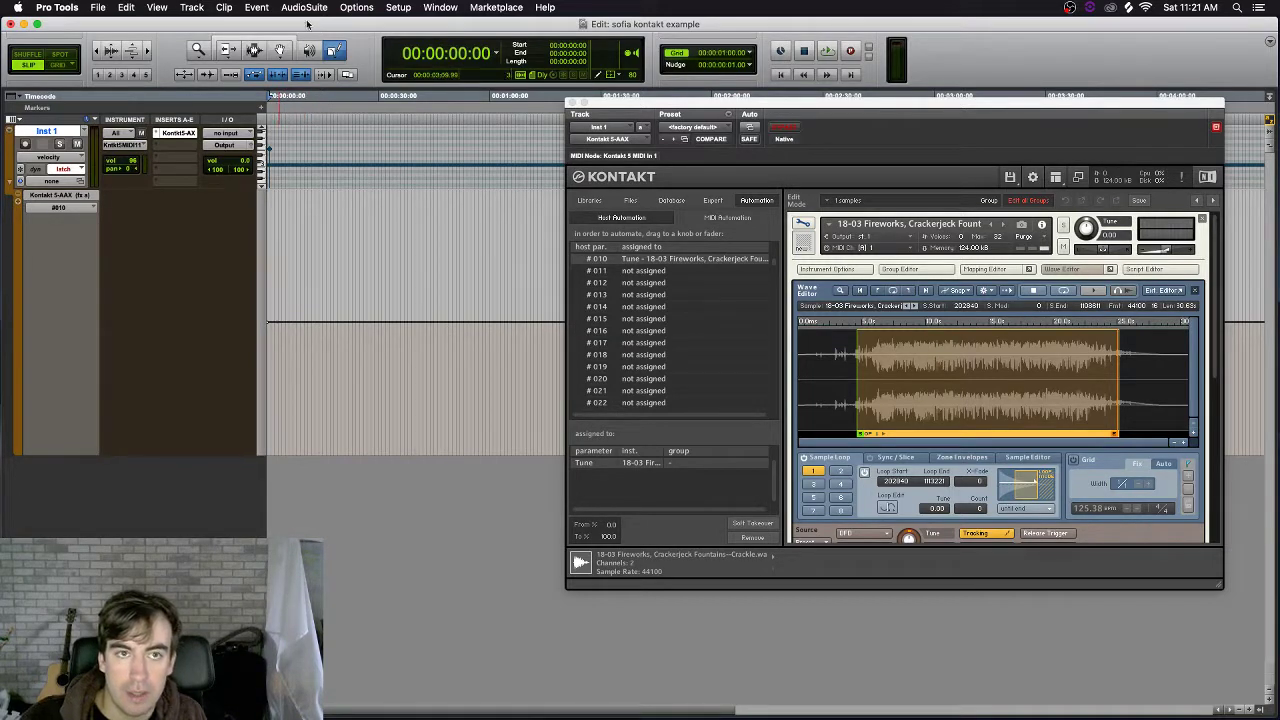
click(334, 50)
click(365, 200)
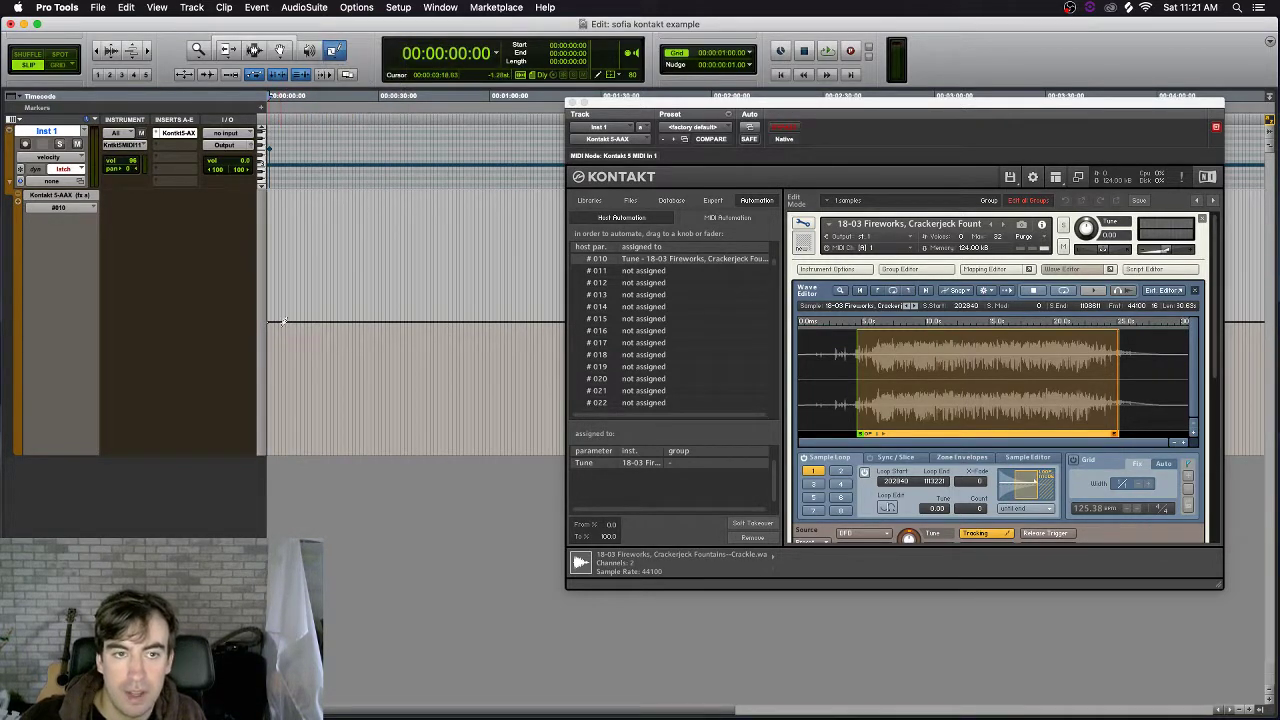
Draw a jagged tune curve with the Free Hand pencil from the start to about 1:20, and play it from about 50 s.
click(334, 50)
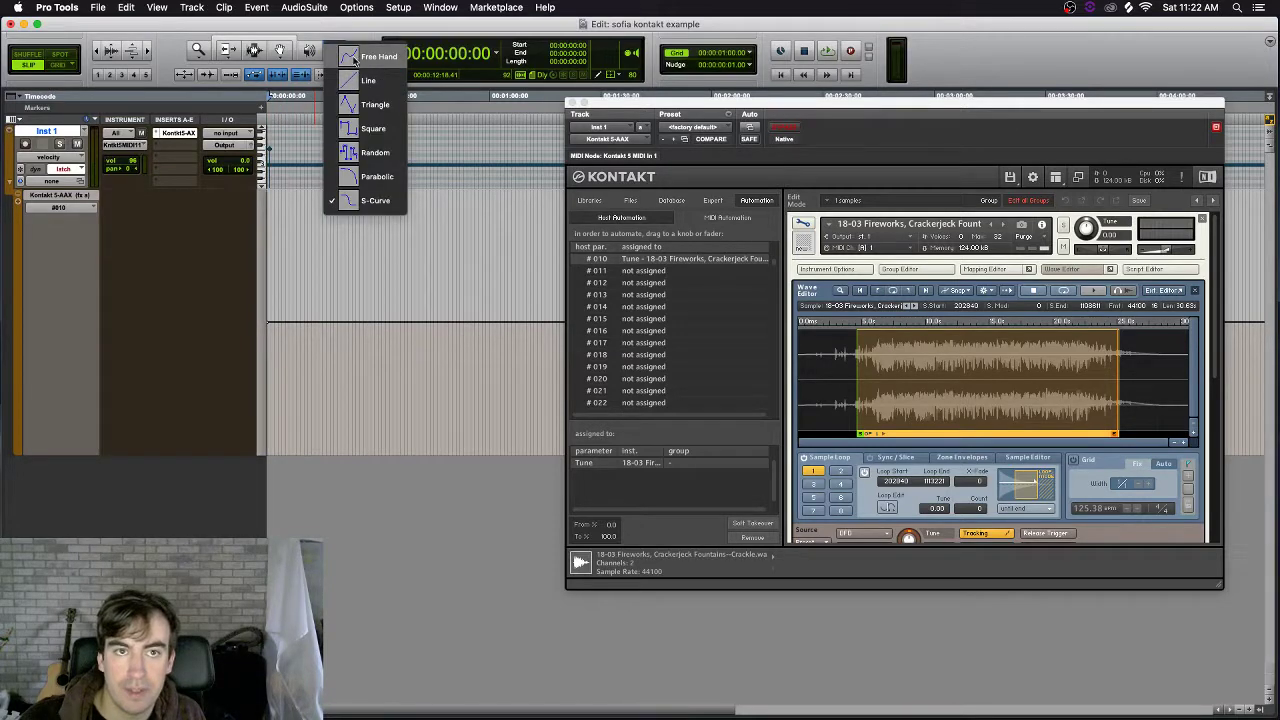
click(354, 57)
mouse_move(276, 308)
mouse_down()
mouse_move(337, 263)
mouse_move(441, 360)
mouse_move(238, 250)
mouse_move(408, 312)
mouse_move(465, 284)
mouse_move(478, 352)
mouse_move(523, 300)
mouse_move(562, 330)
mouse_up()
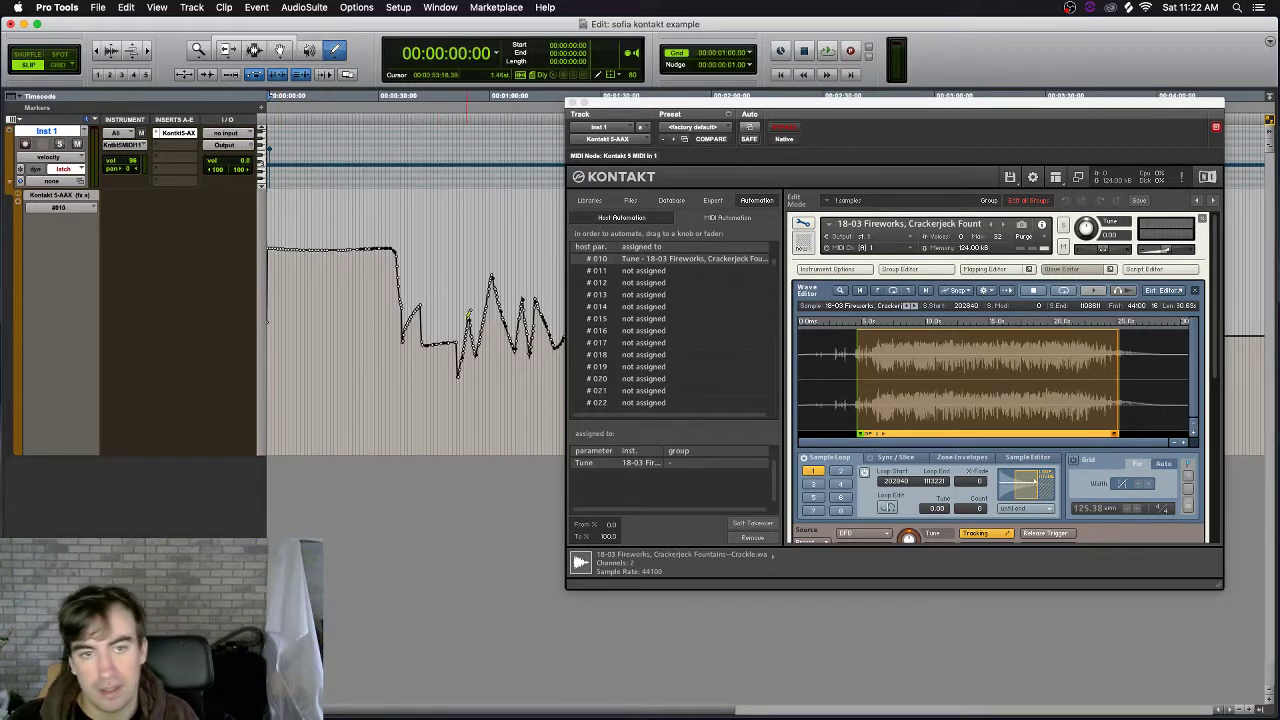
key(F7)
key(space)
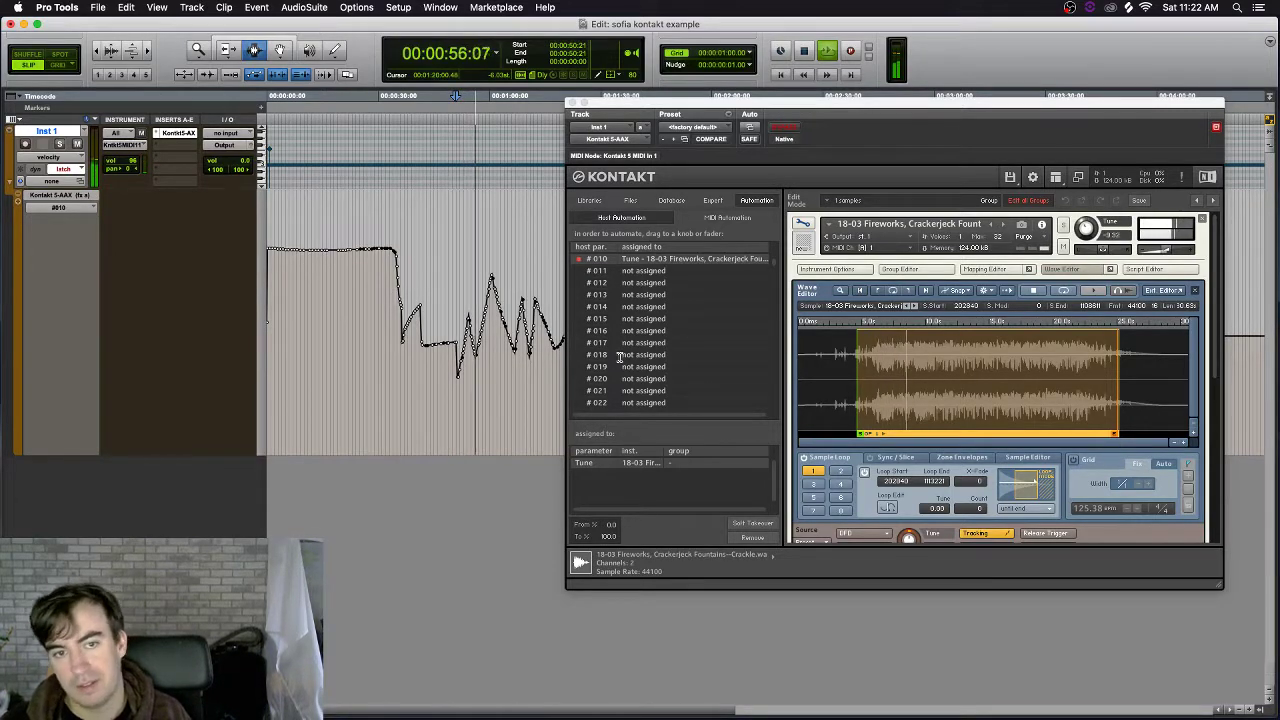
key(space)
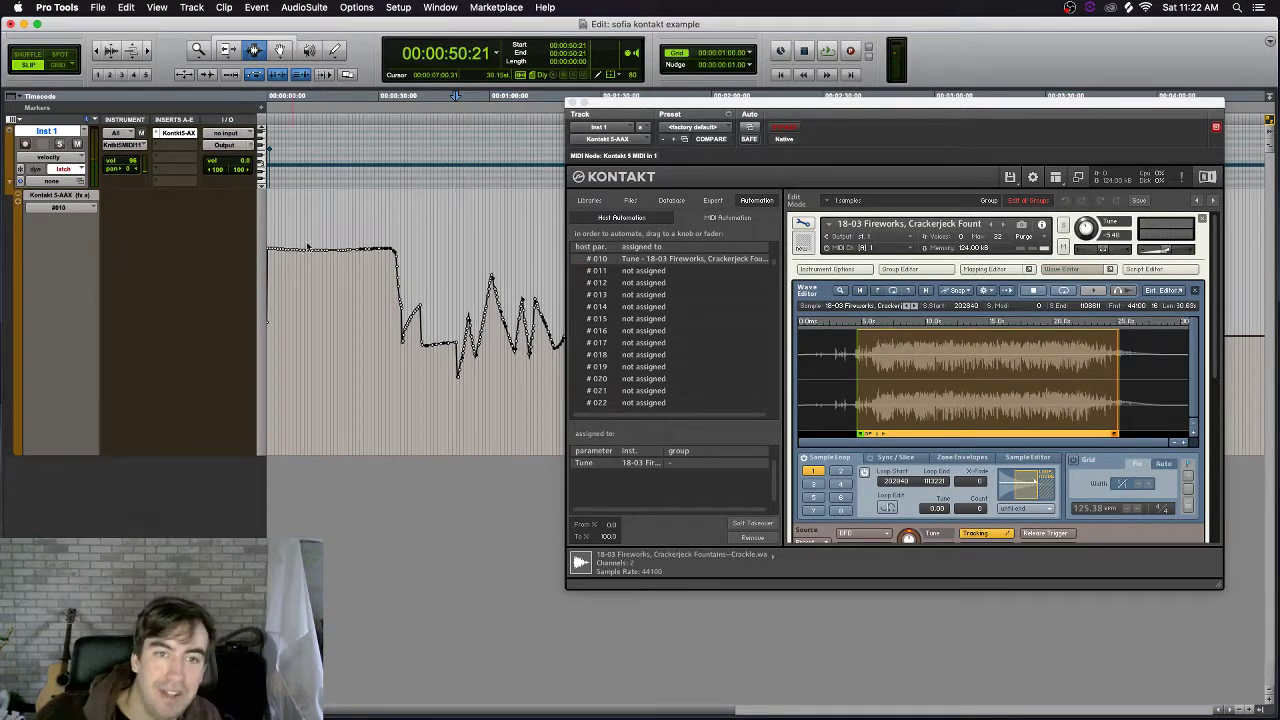
Delete the entire freehand tune curve from the #010 lane and hide Inst 1's automation lane.
click(414, 265)
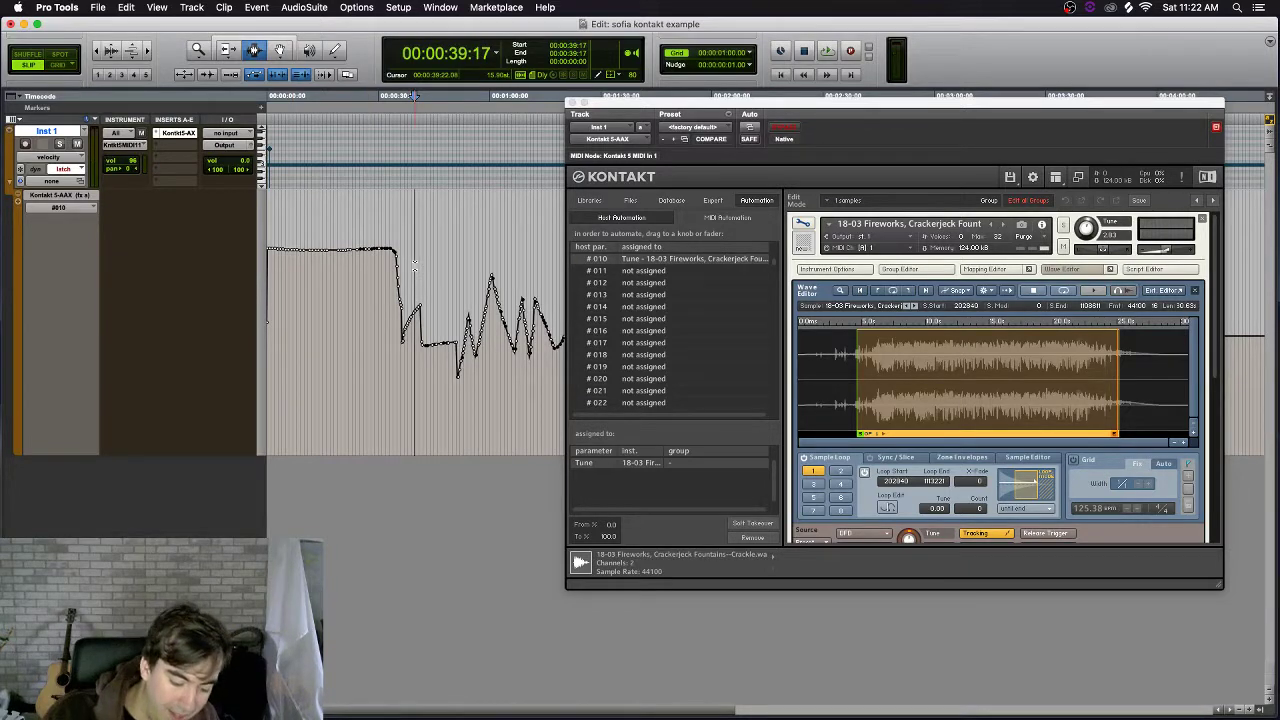
key(r)
key(r)
key(r)
drag(329, 323, 138, 300)
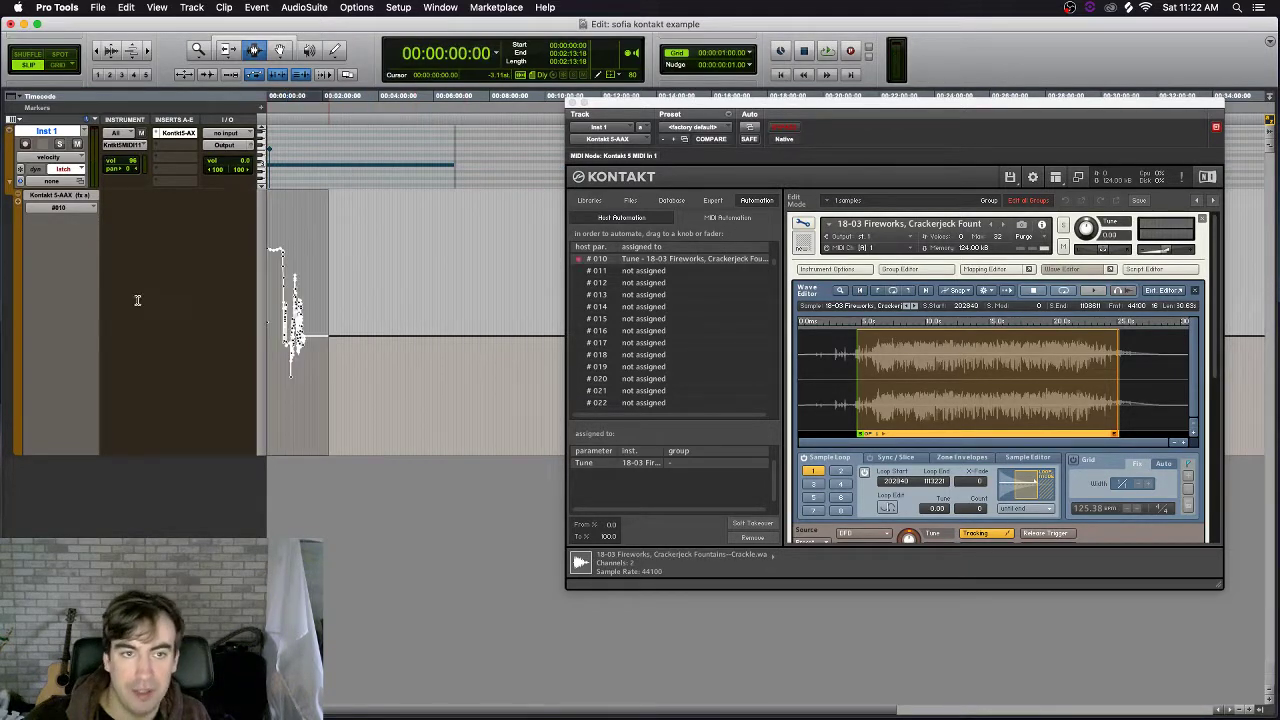
key(Delete)
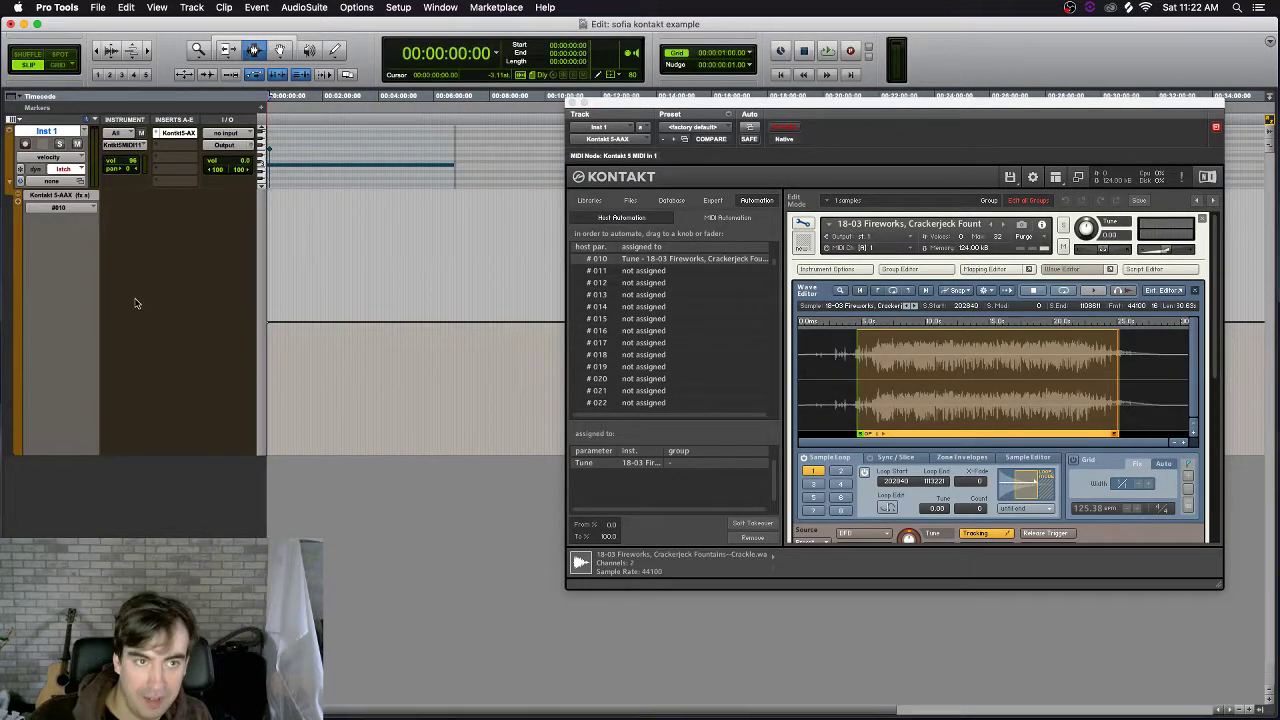
click(13, 182)
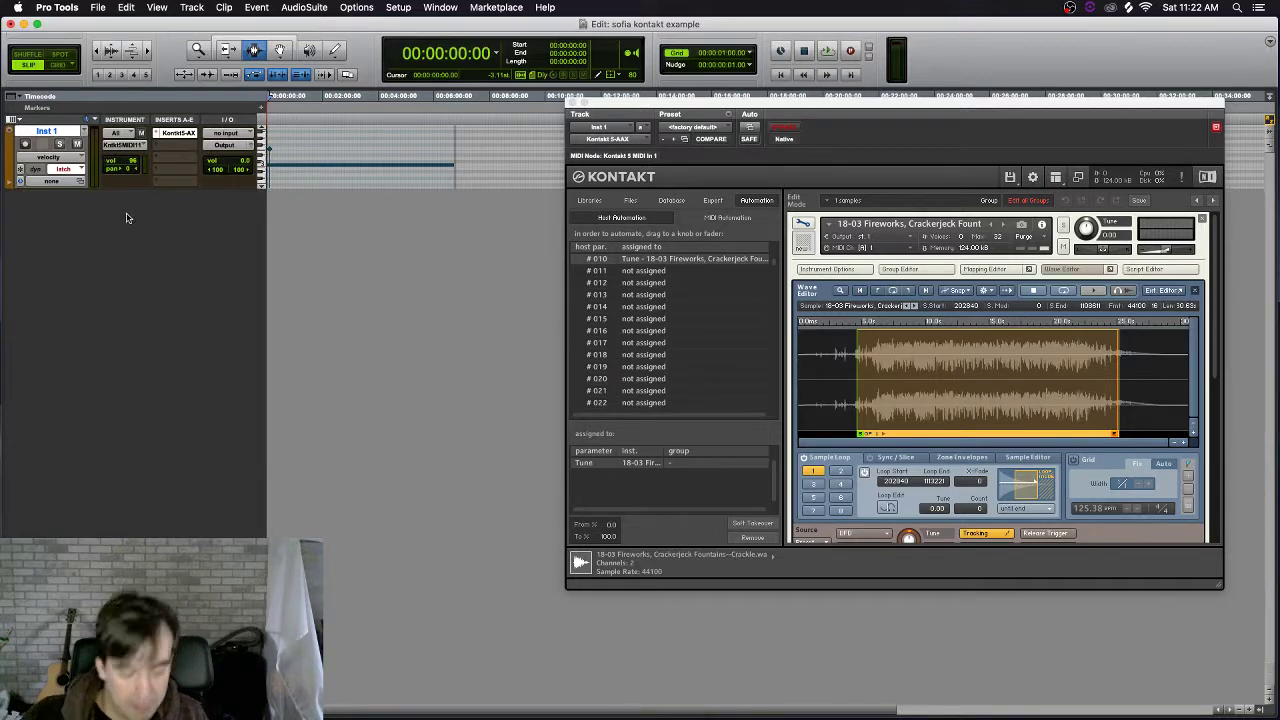
Create one stereo Aux Input track and route the Inst 1 output to Aux 1.
key(shift+super+n)
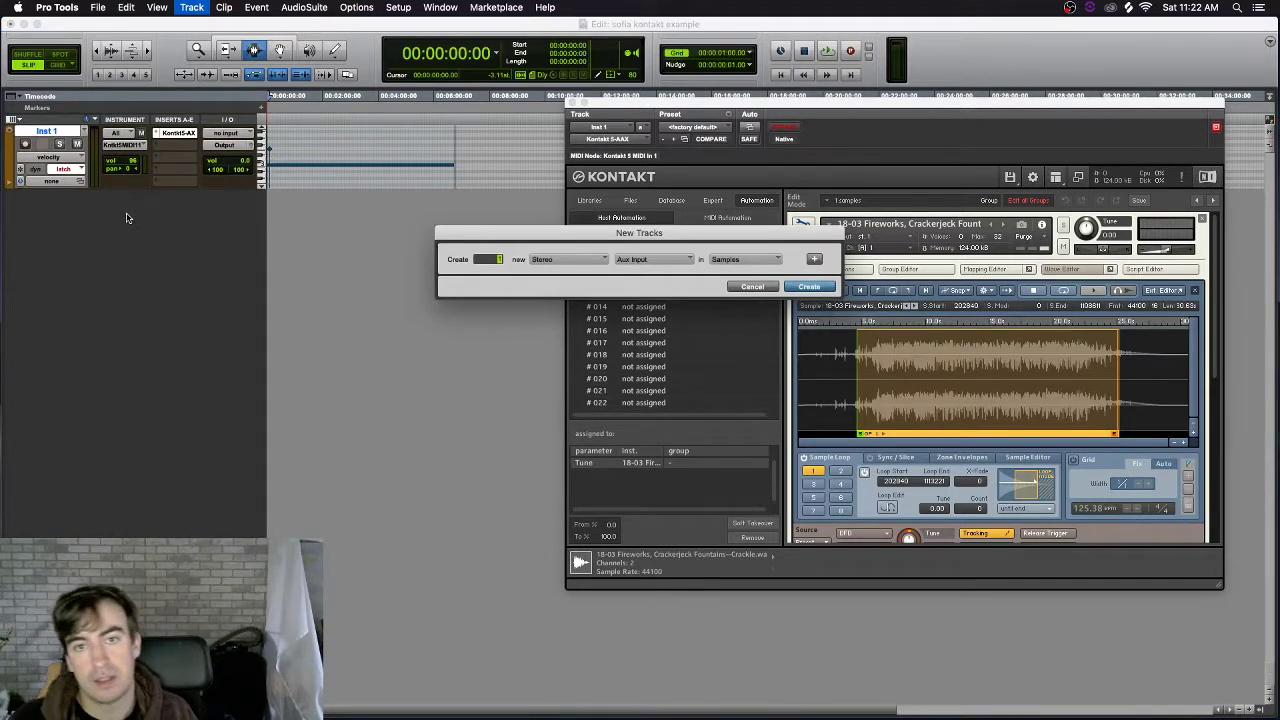
key(Return)
click(222, 209)
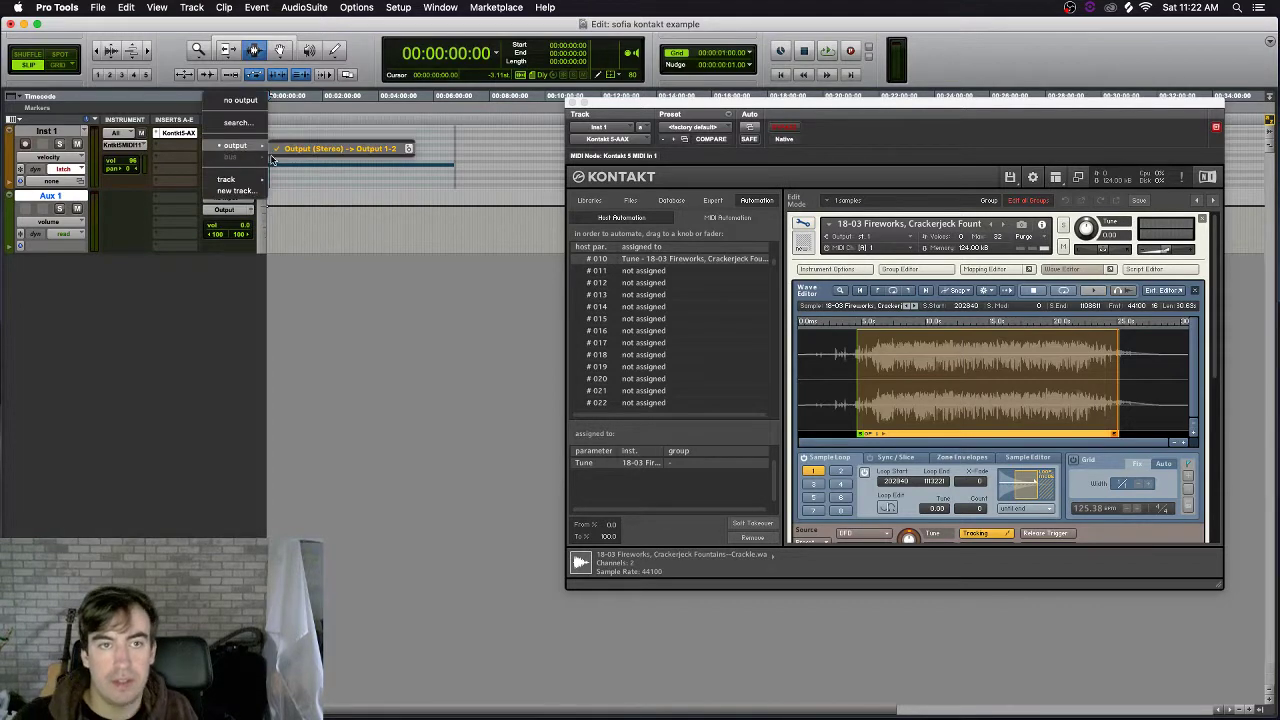
click(300, 192)
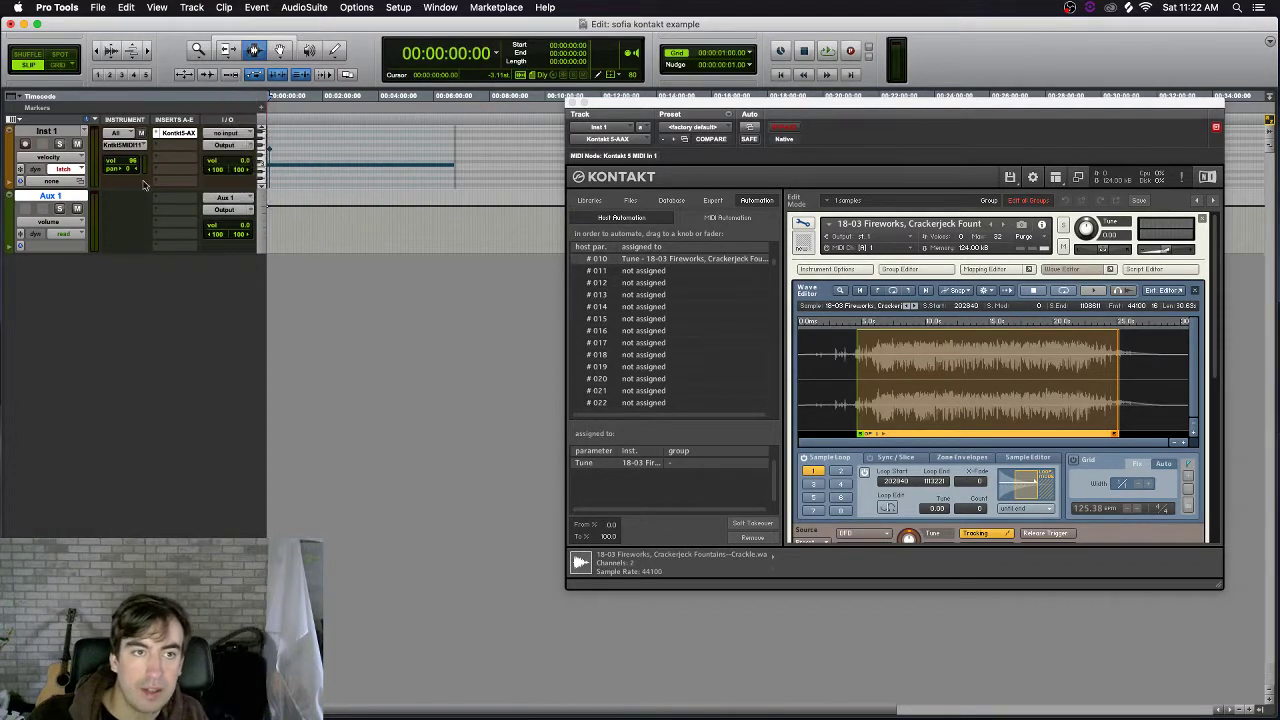
Insert the multichannel Doppler (stereo) plug-in in the first insert slot of Aux 1.
click(157, 197)
click(310, 376)
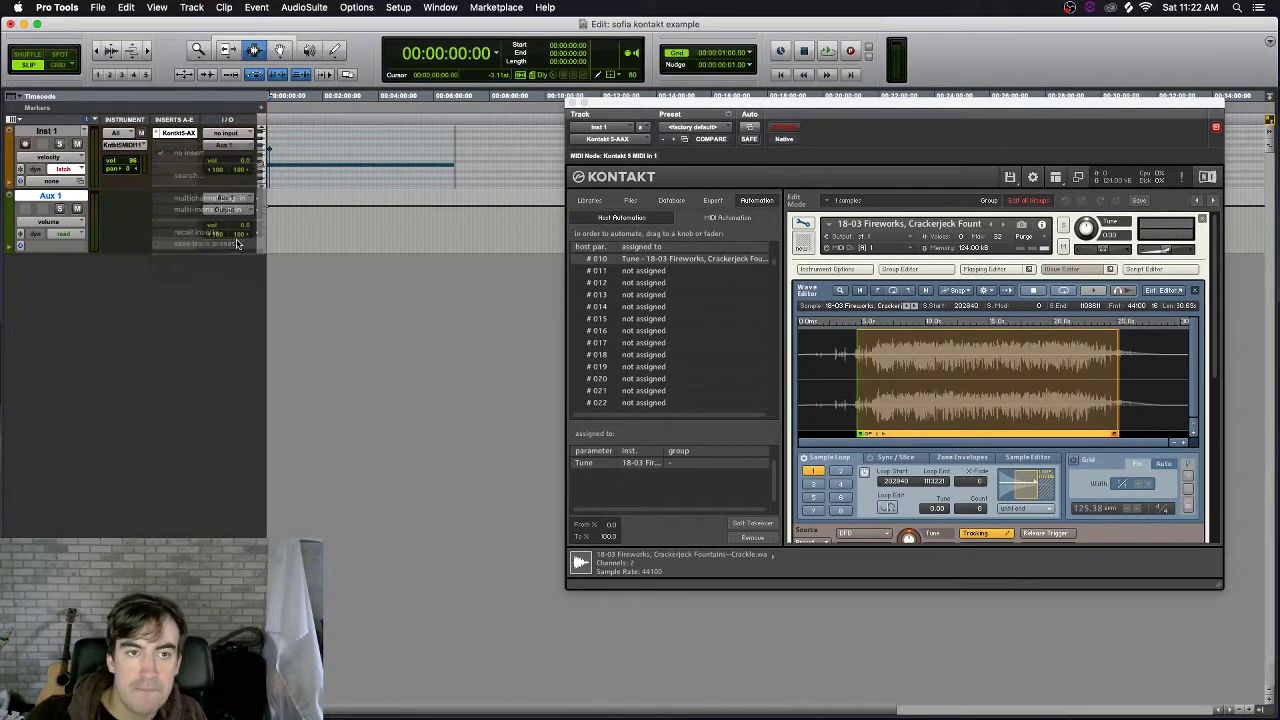
click(658, 402)
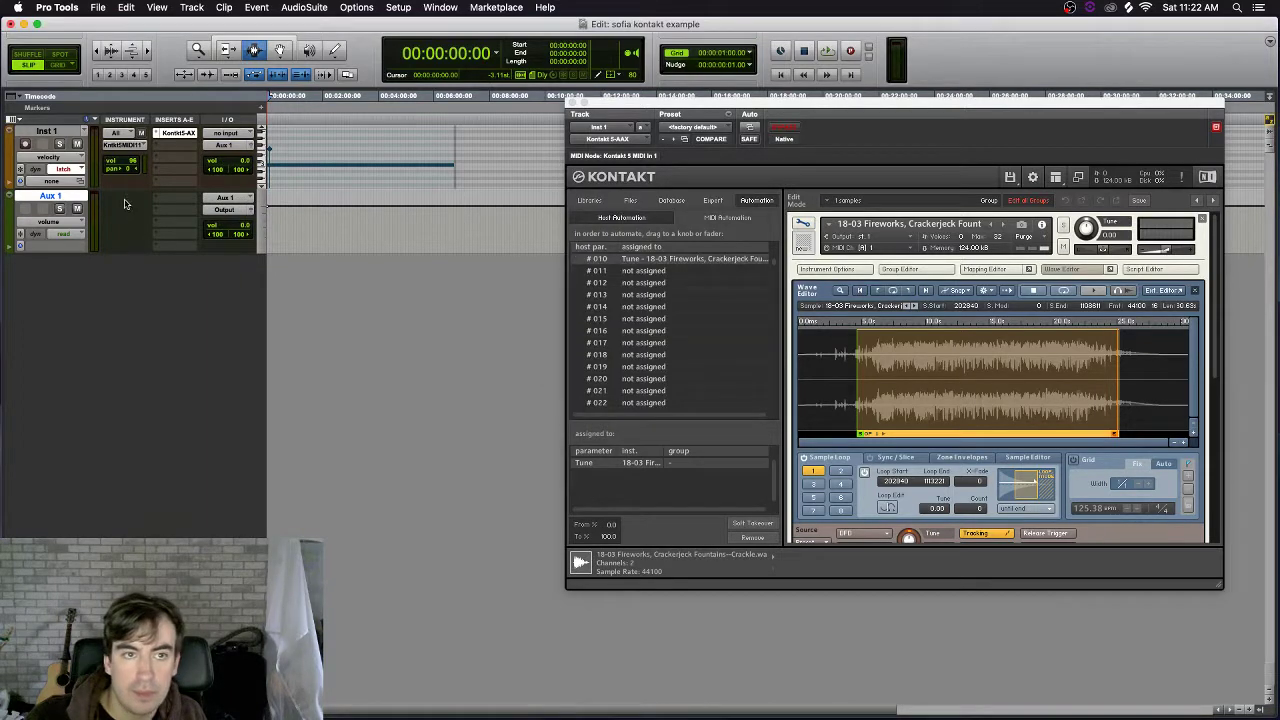
click(175, 199)
mouse_move(201, 203)
mouse_move(325, 342)
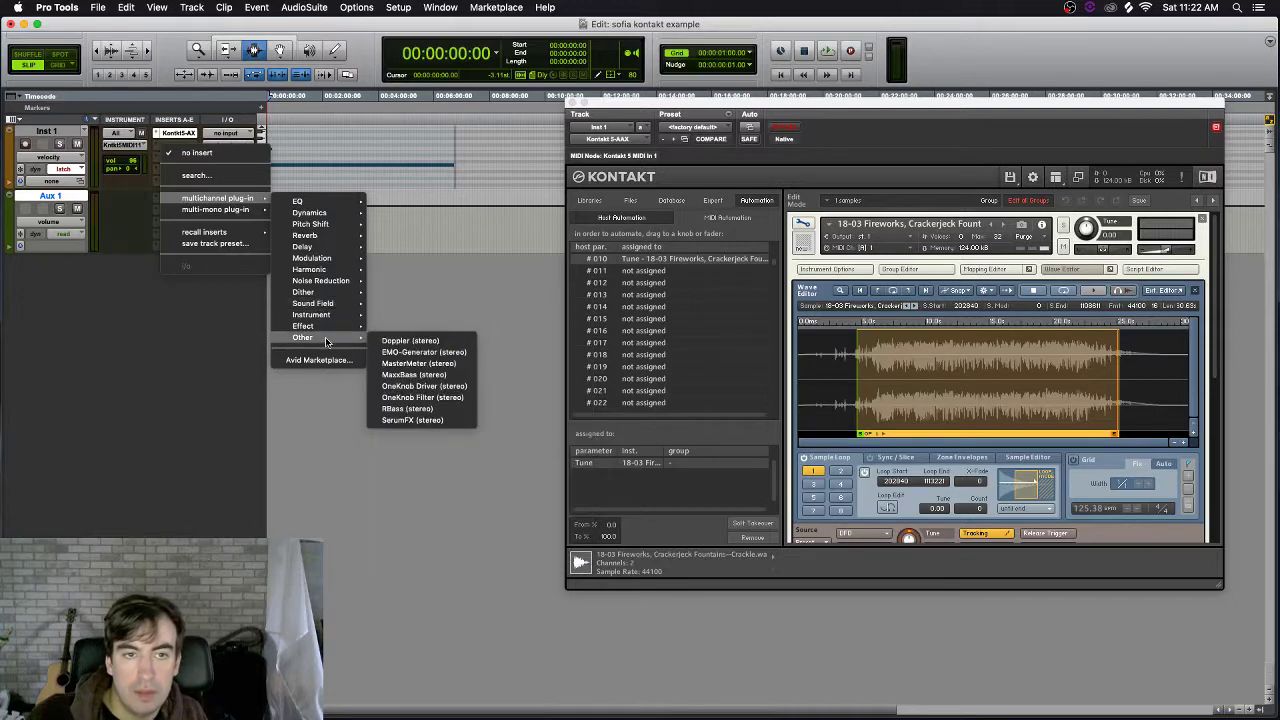
click(395, 330)
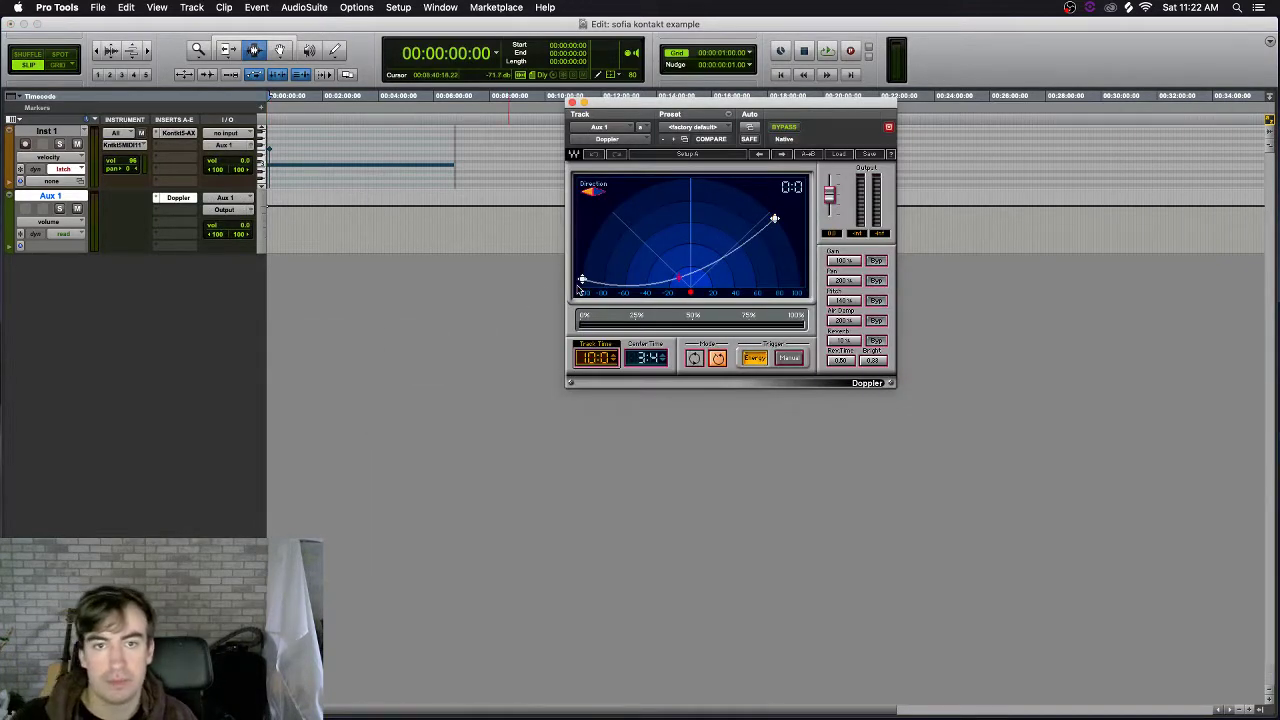
Reshape the Doppler path by raising its outer start point to about -60 on the horizontal scale, near the outer ring.
drag(583, 277, 624, 200)
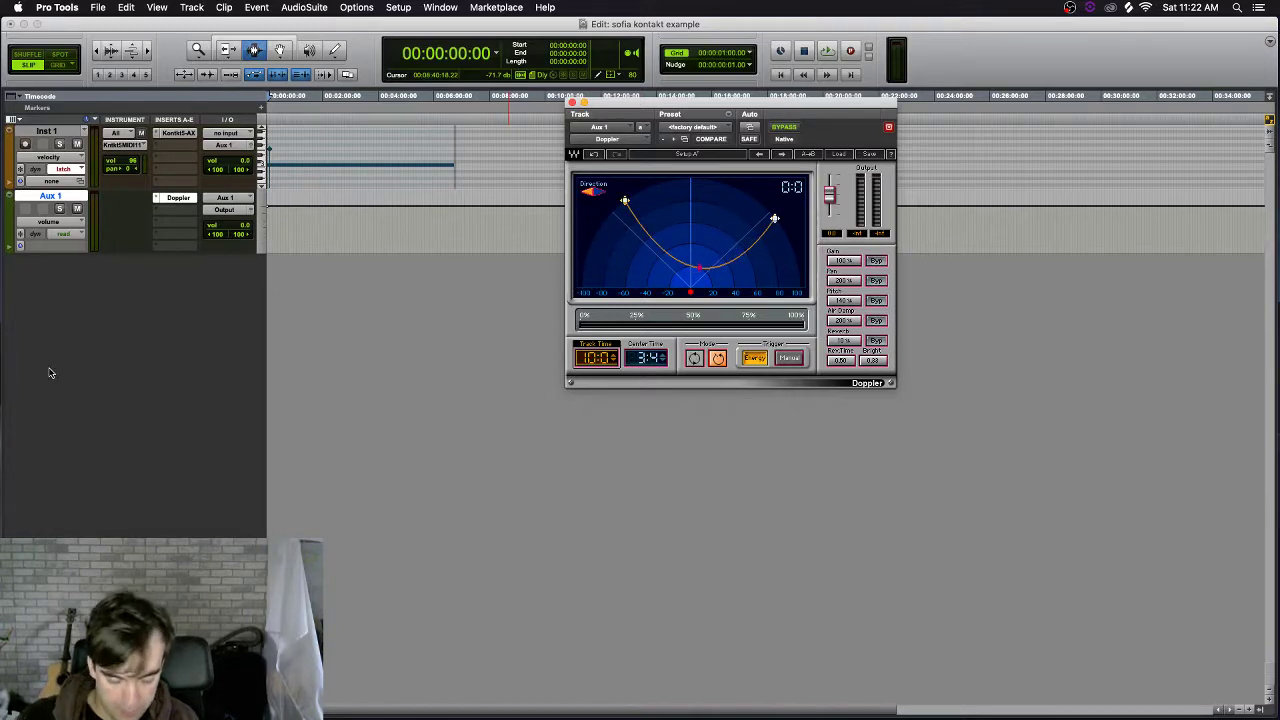
Create one stereo audio track and route the Aux 1 output to Audio 1.
key(super+shift+n)
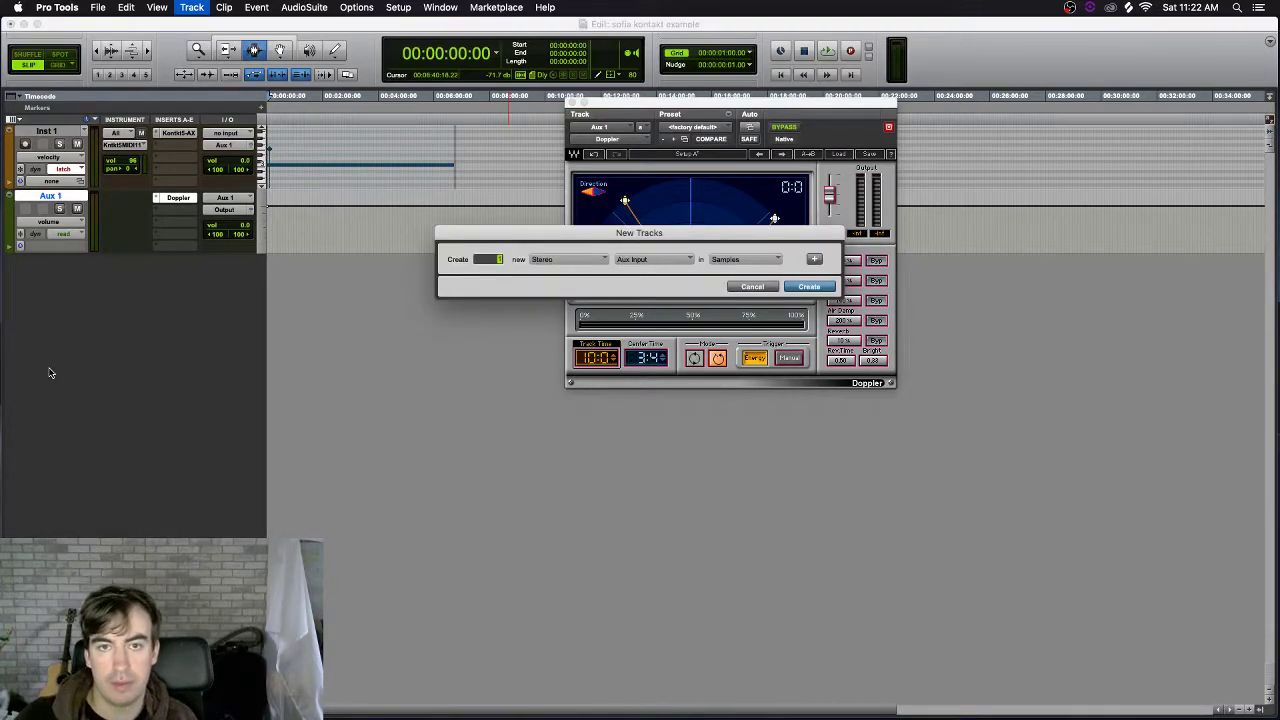
key(Return)
click(224, 210)
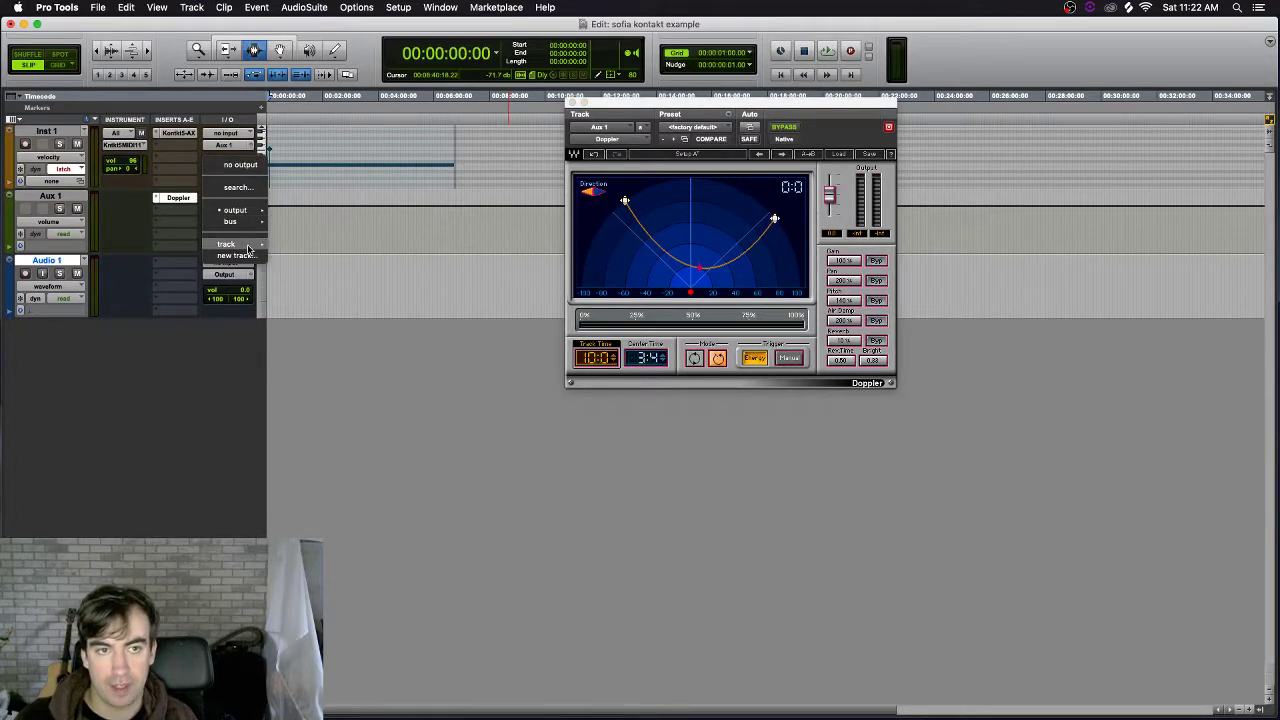
mouse_move(258, 245)
click(284, 270)
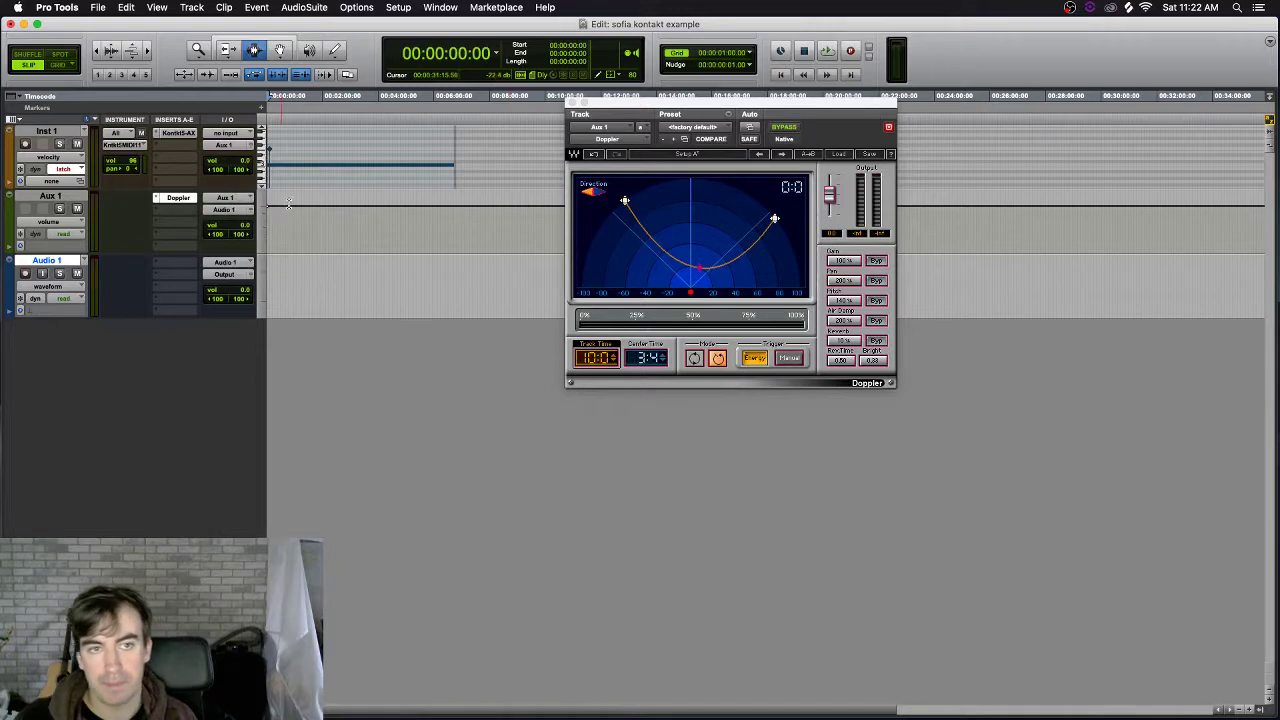
Record-enable Audio 1 and audition the Doppler from the start, moving the path's end point to about 40 and setting Track Time to 2.8.
click(25, 273)
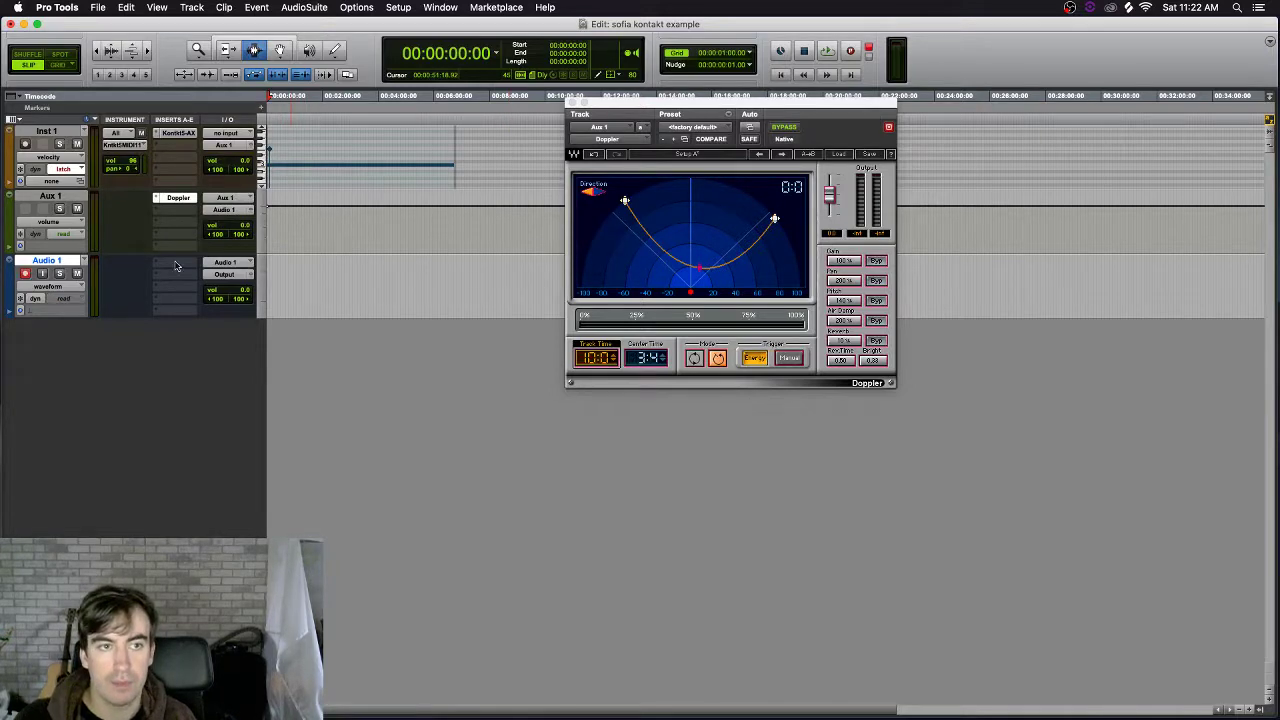
key(space)
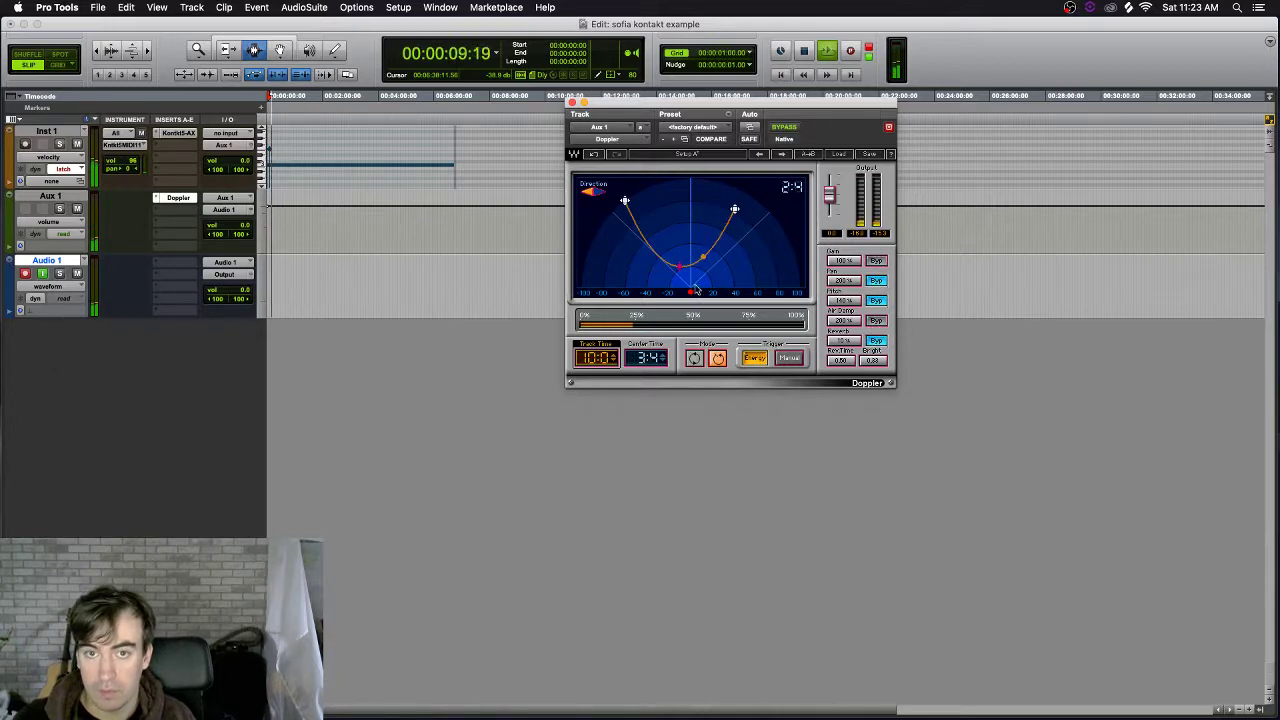
key(space)
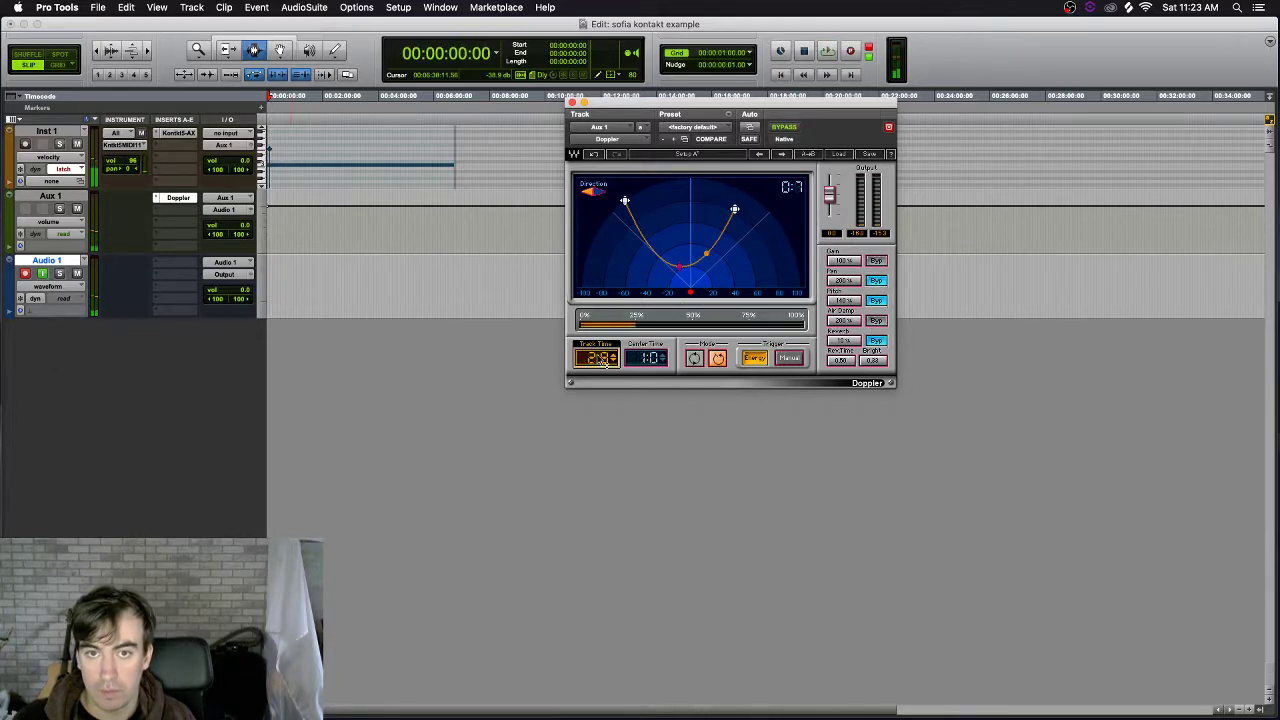
key(space)
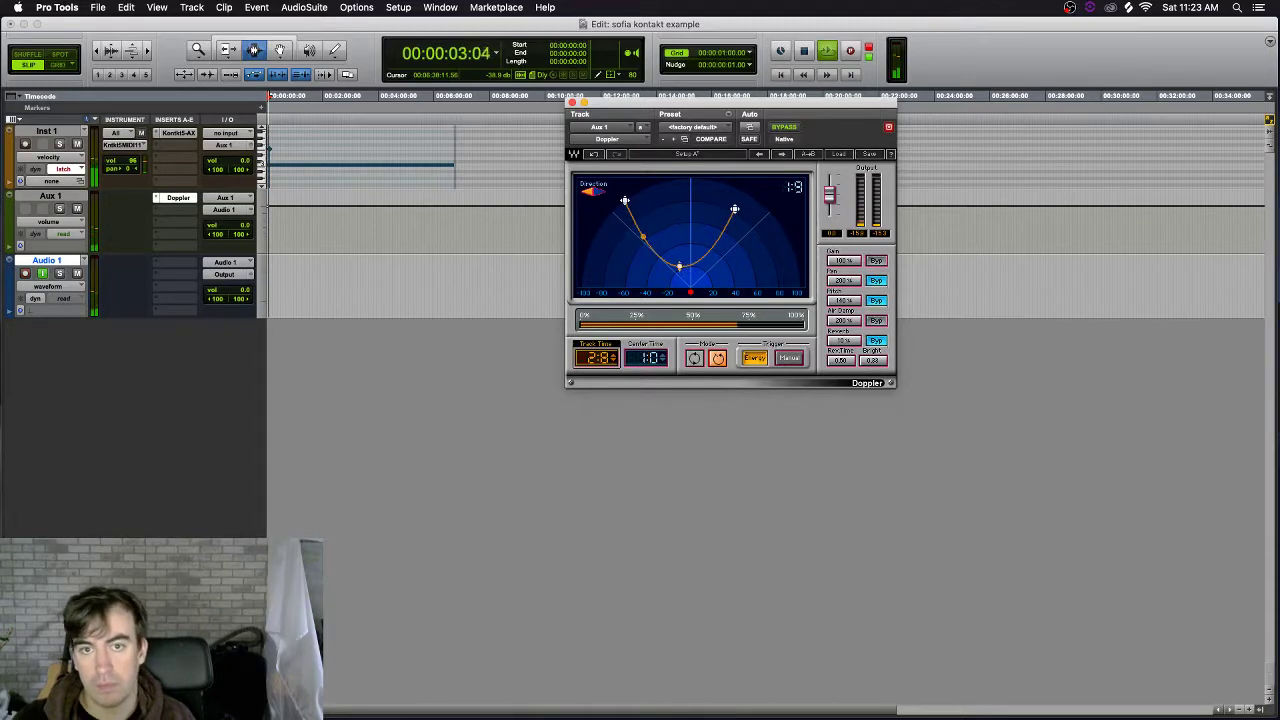
key(space)
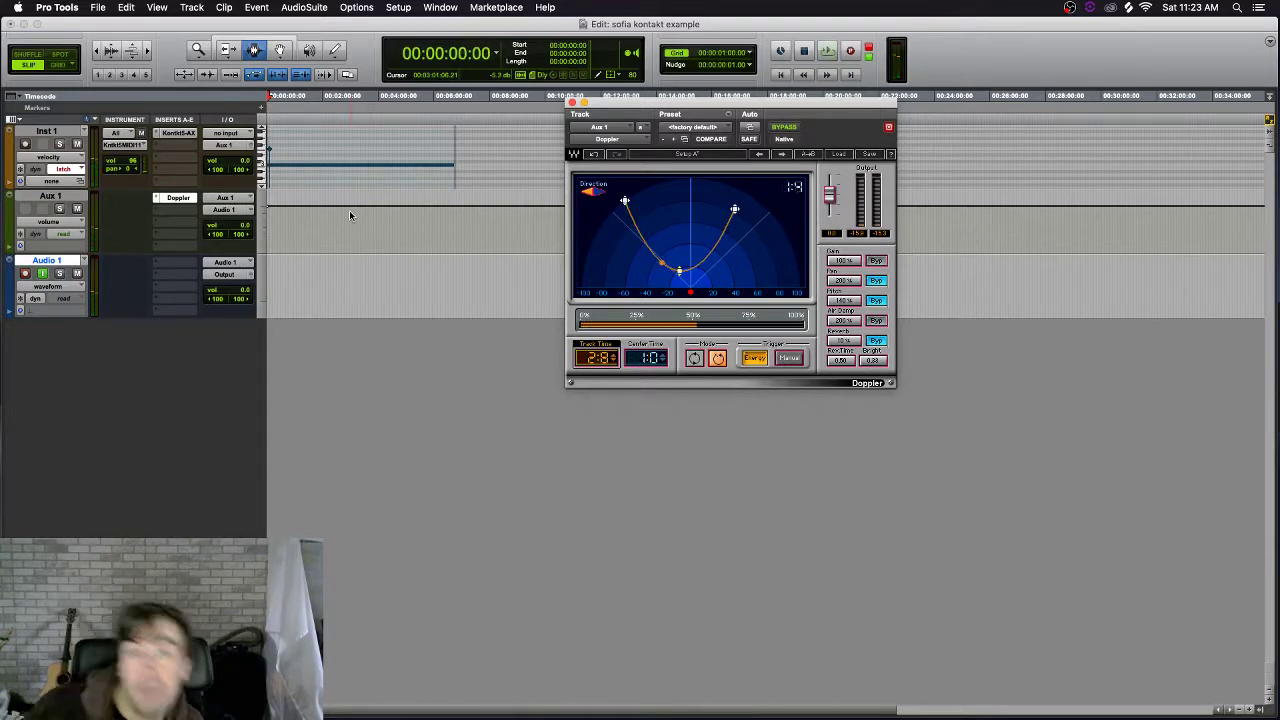
mouse_move(1041, 710)
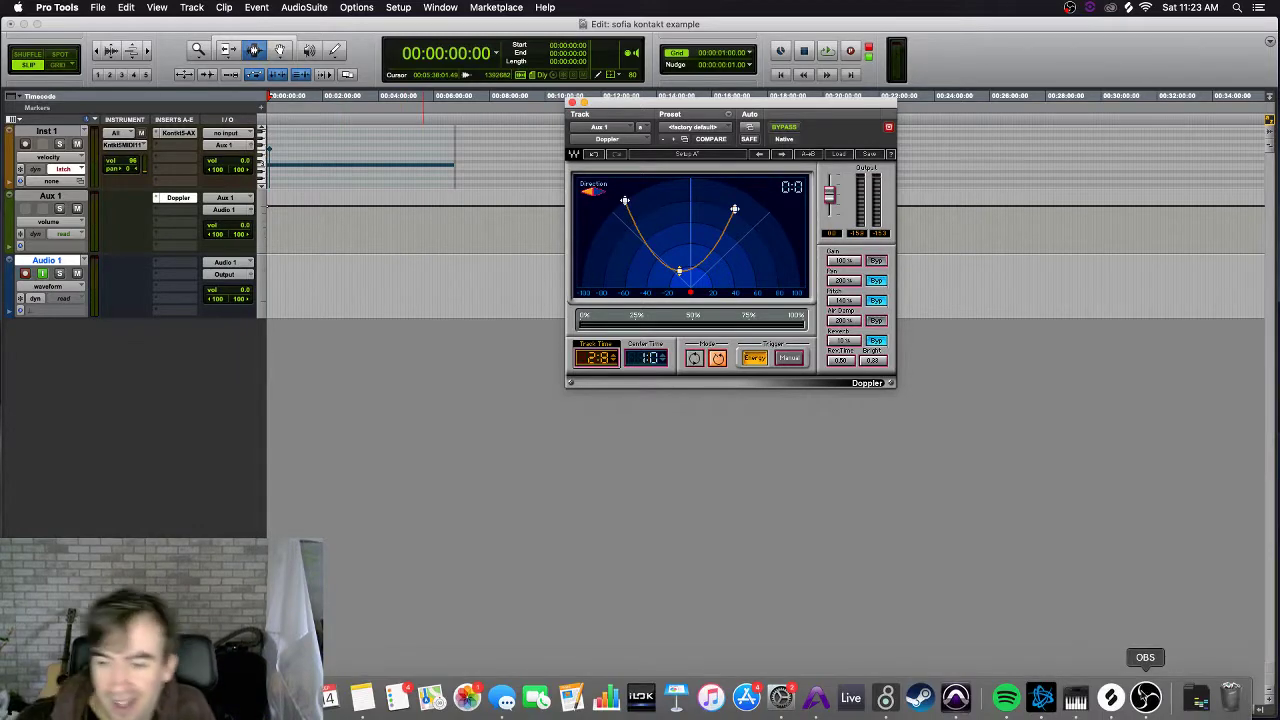
click(1147, 712)
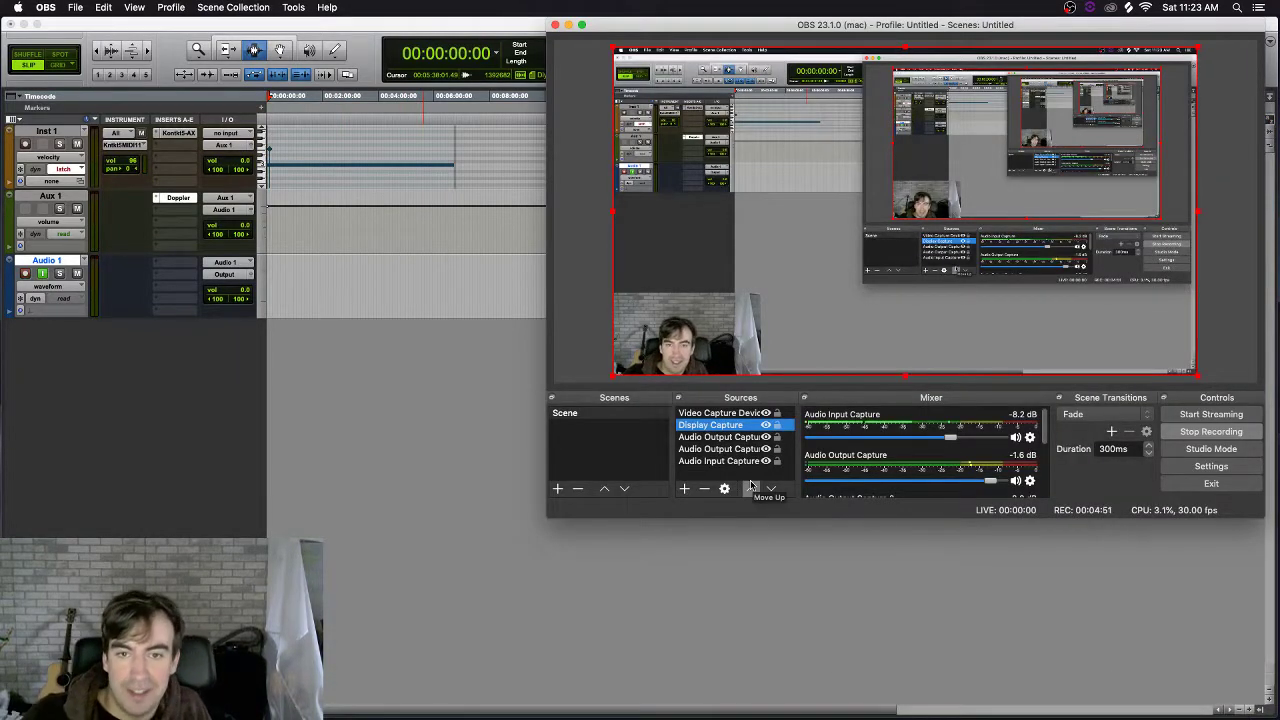
Show Inst 1's automation lane and set it to display pitch bend.
click(17, 186)
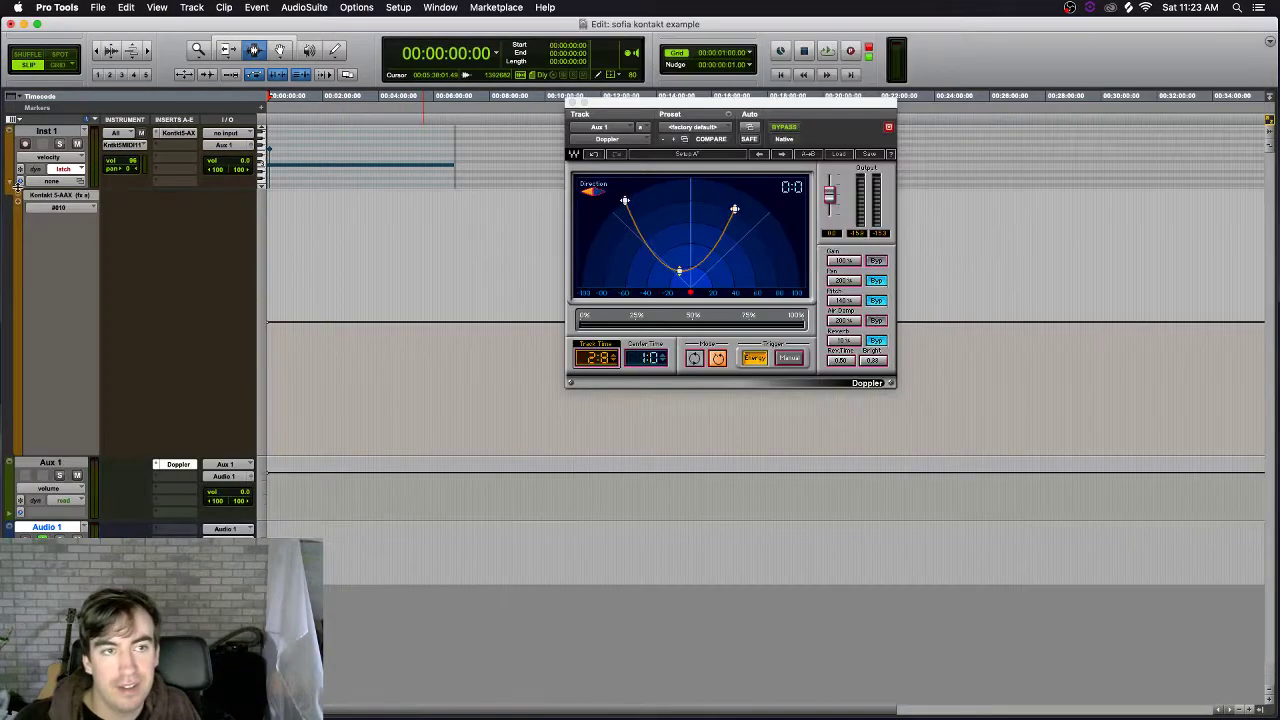
click(43, 213)
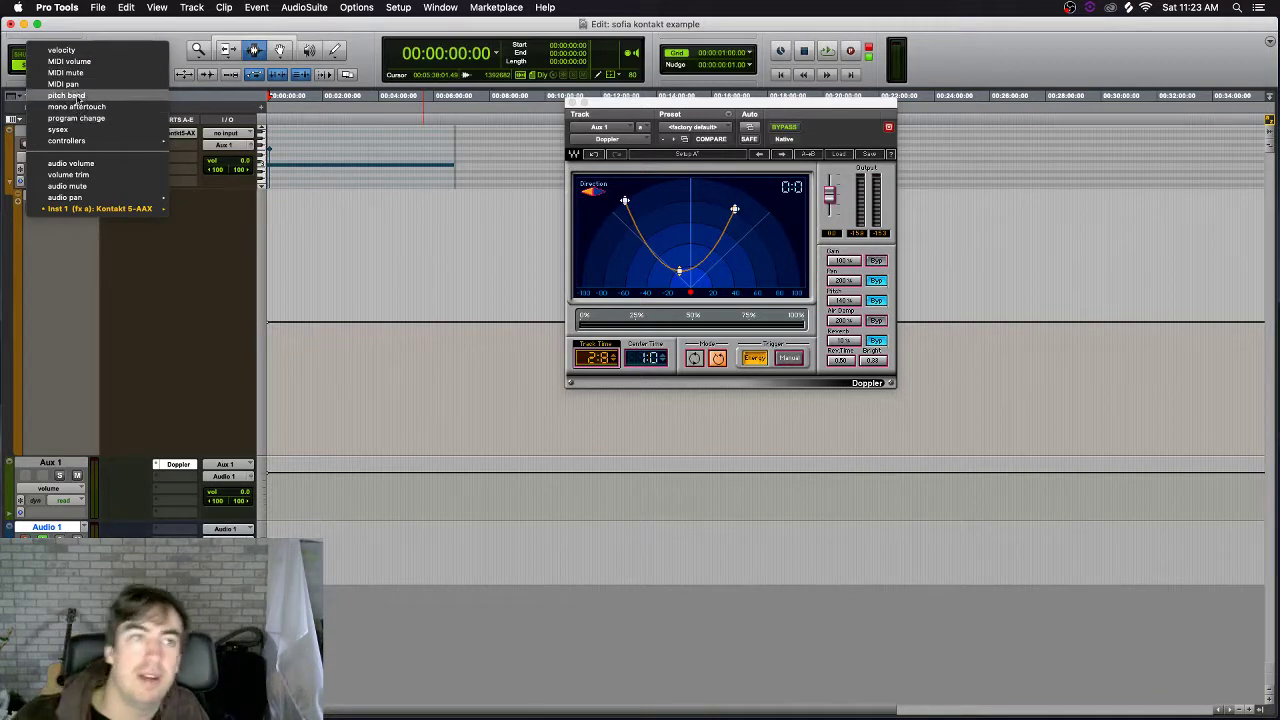
click(92, 100)
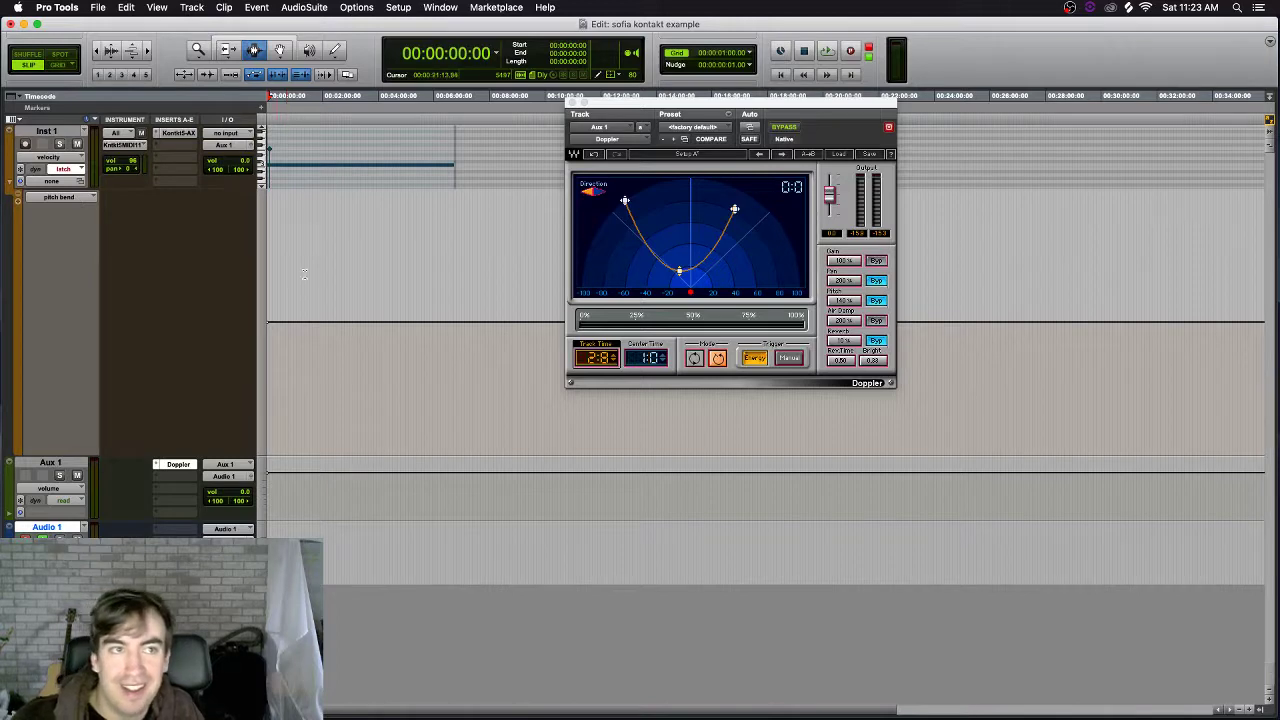
Select the pitch bend lane from the start to about 6:14 and clear the selection by placing the edit cursor at about 4:17.
click(372, 331)
drag(476, 326, 268, 340)
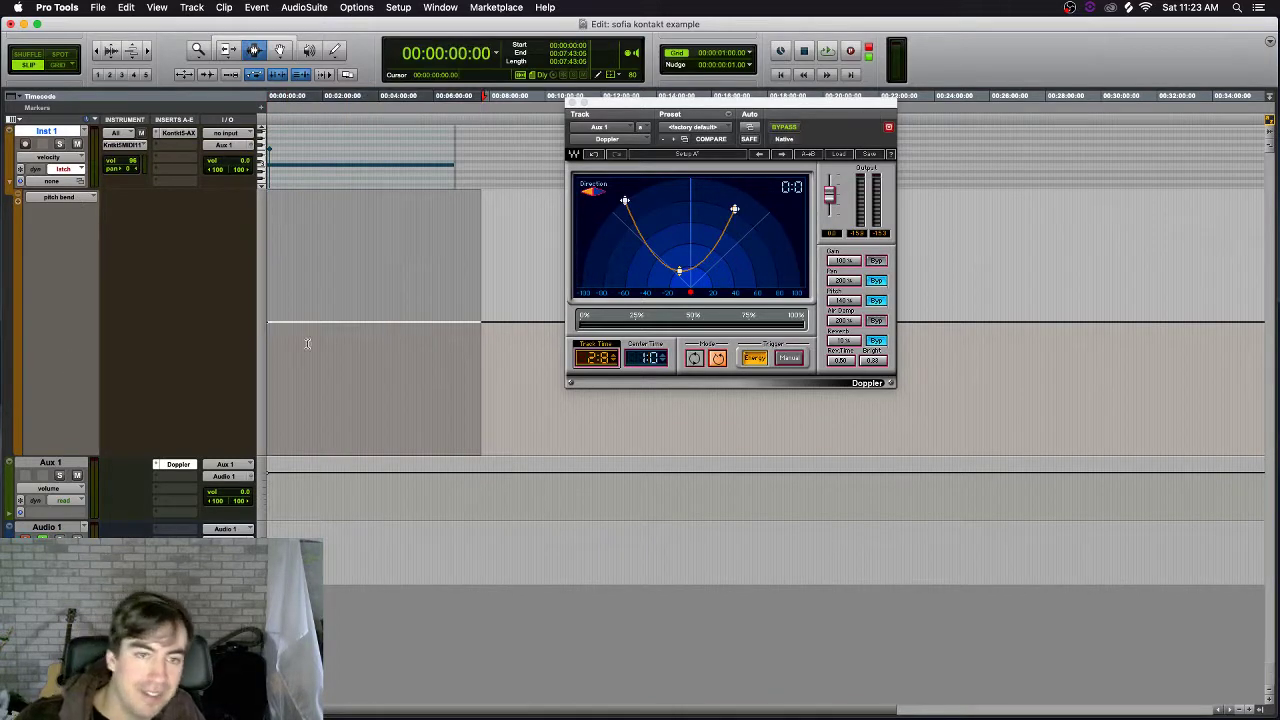
click(428, 319)
drag(437, 320, 185, 325)
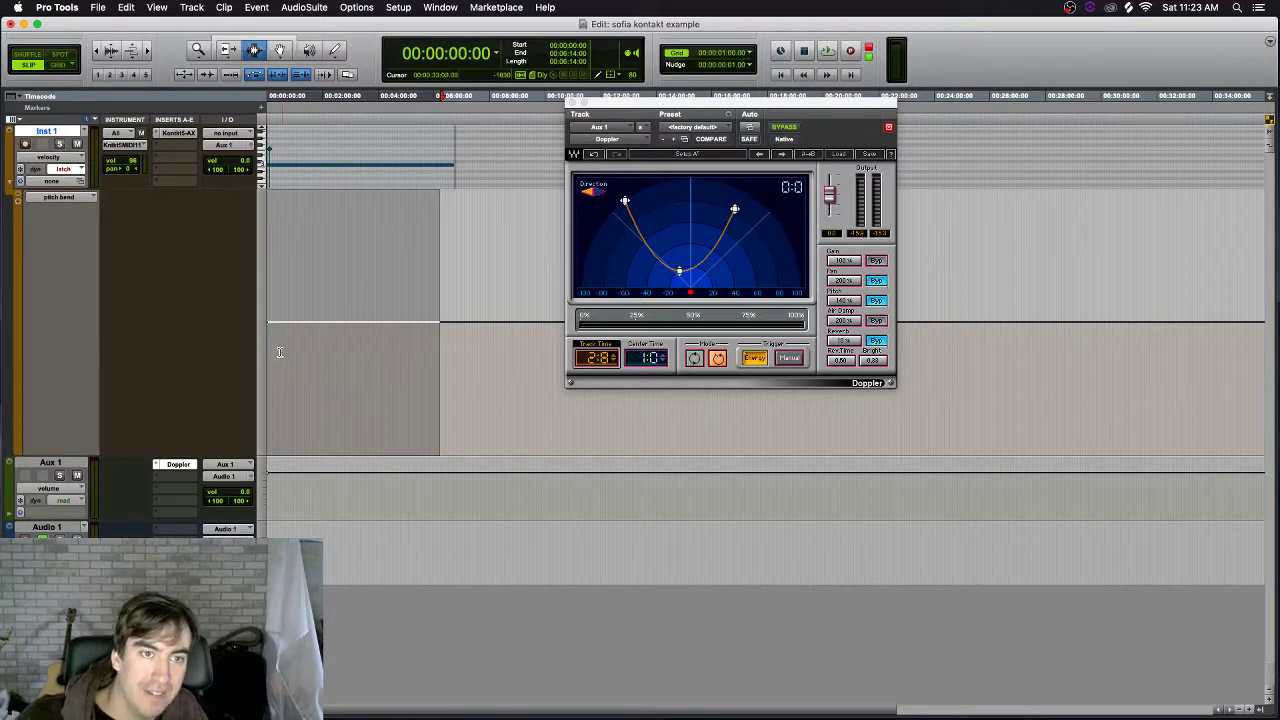
click(387, 330)
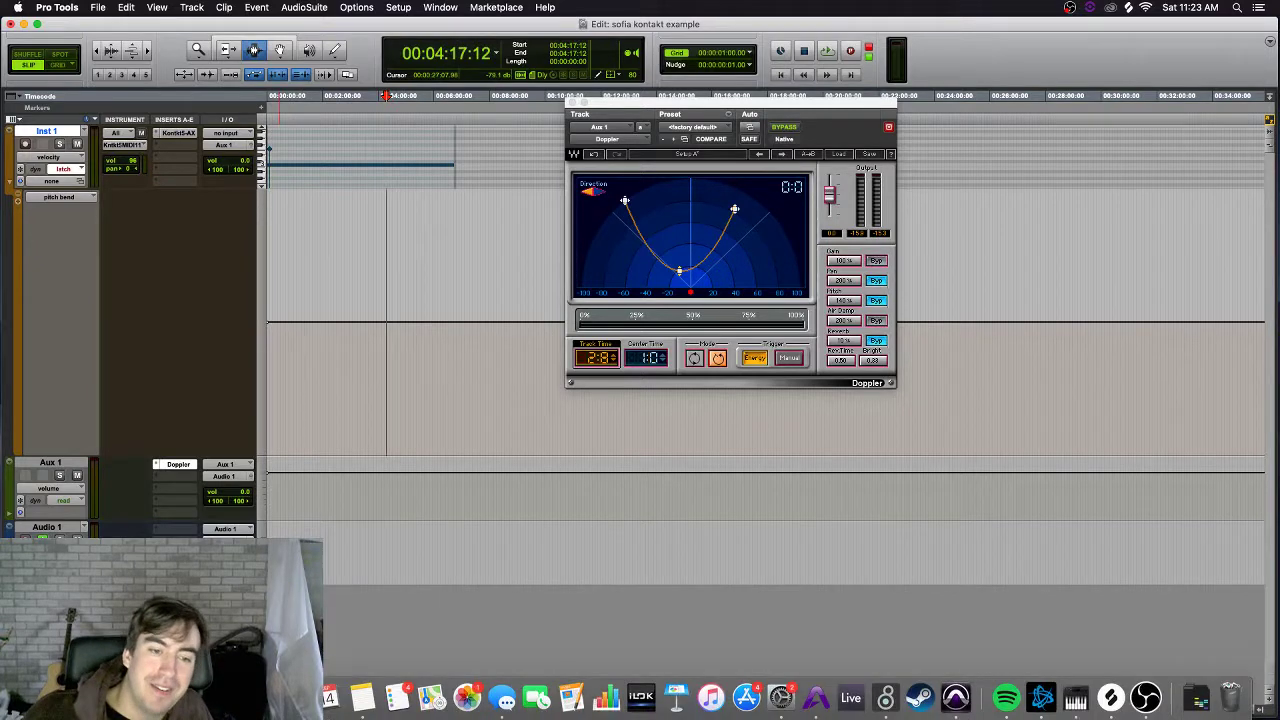
click(1146, 697)
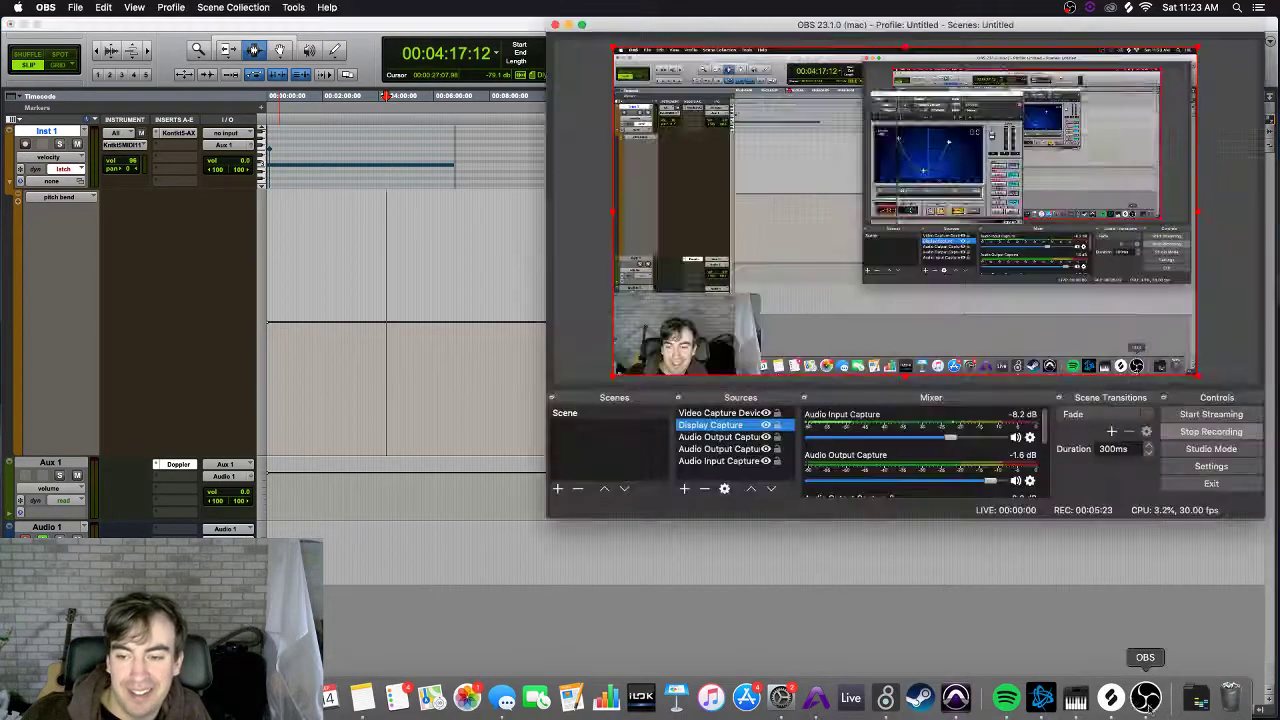